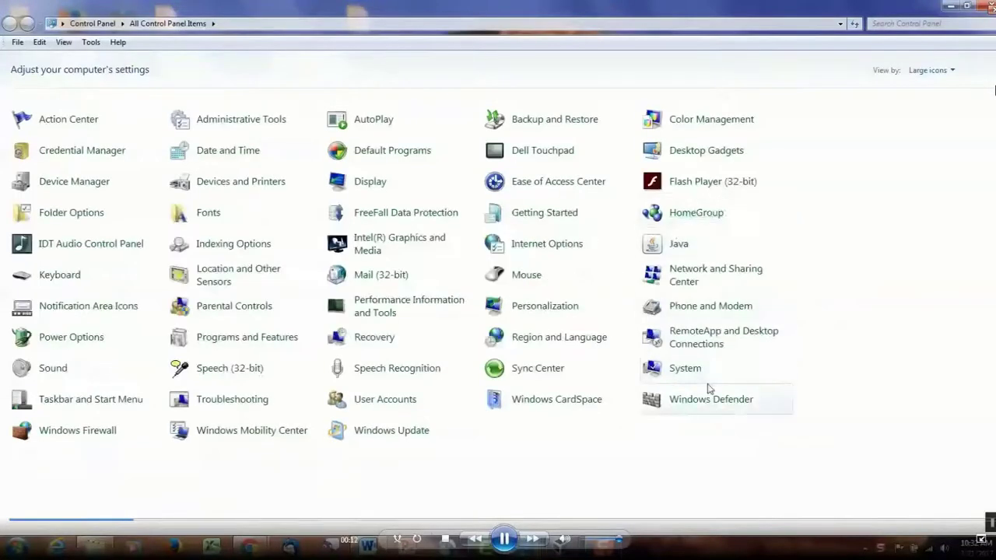
# Check the host computer's basic System information in the Control Panel and close it.
pyautogui.click(686, 369)
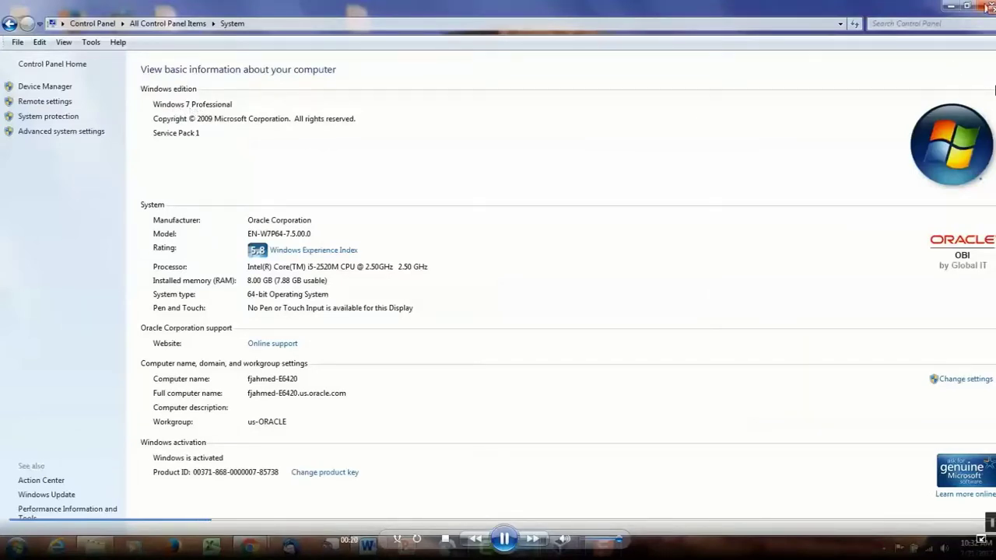
pyautogui.click(989, 7)
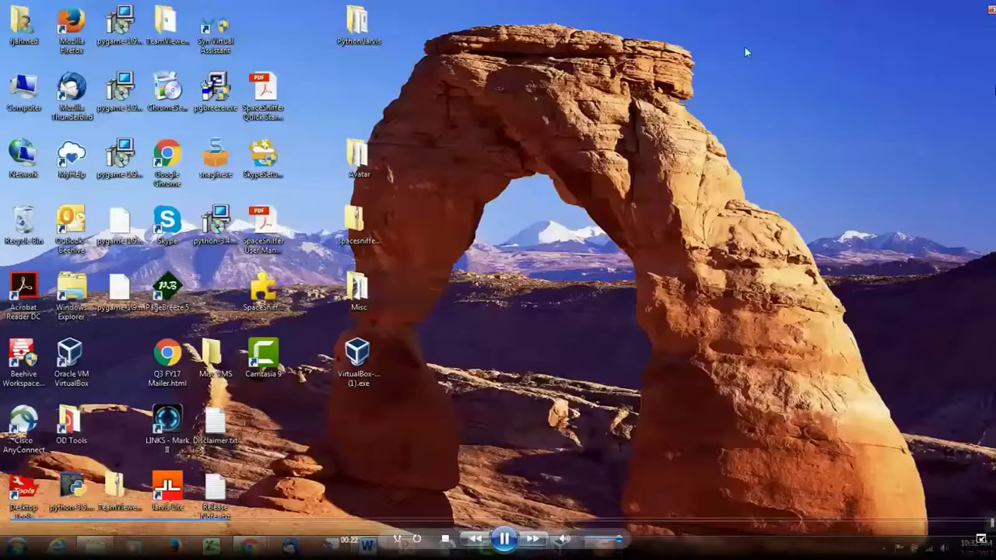
# Switch to the running PIXEL virtual machine and maximize its window.
pyautogui.moveTo(562, 547)
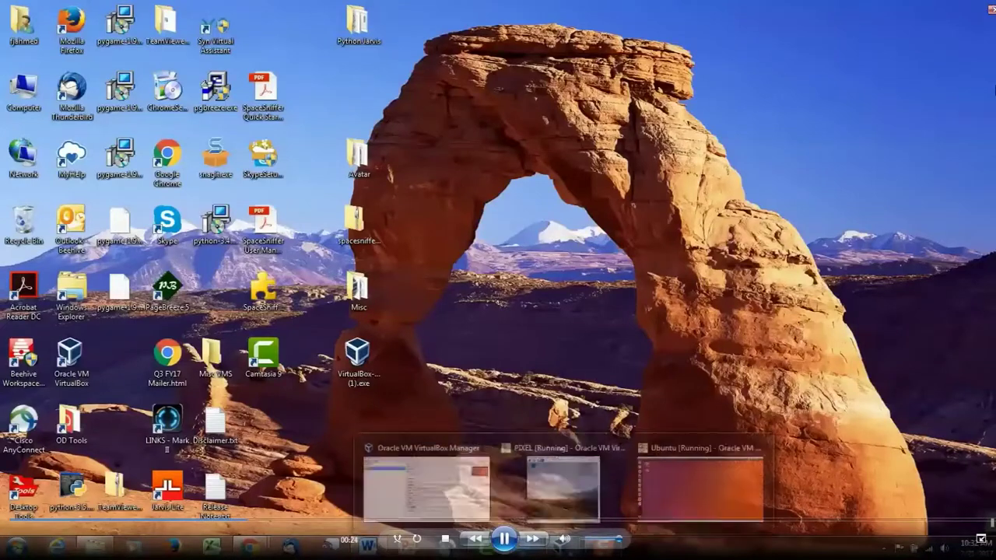
pyautogui.click(560, 495)
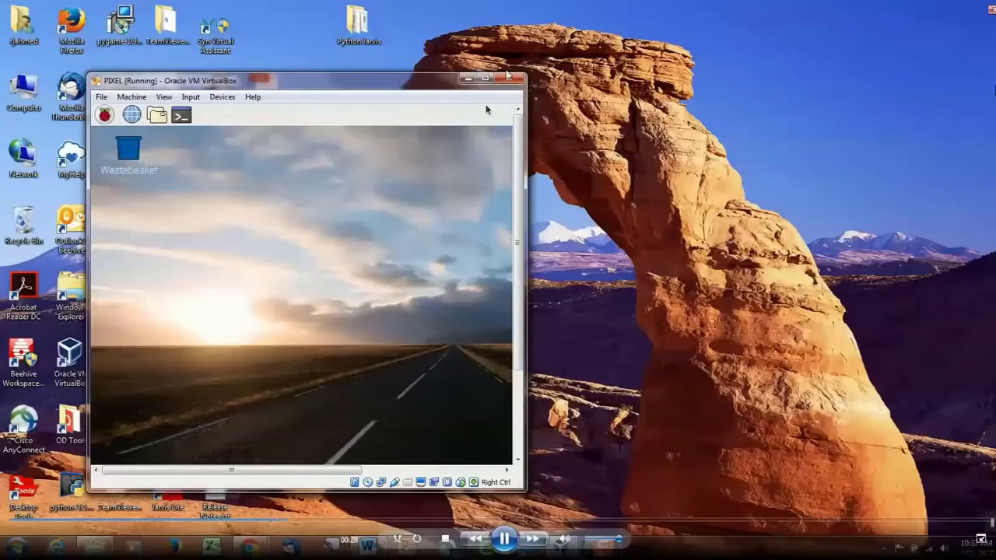
pyautogui.click(485, 79)
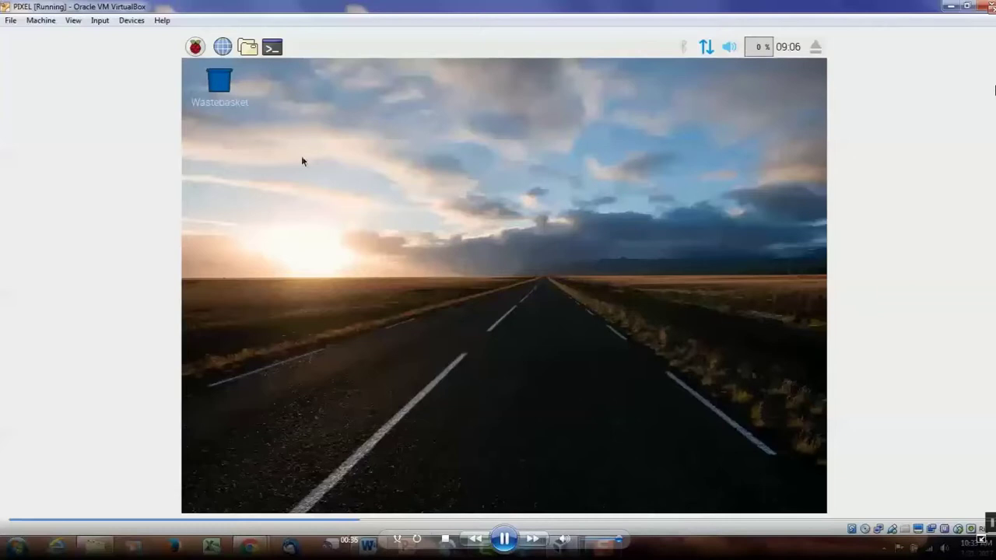
# Look through PIXEL's application categories, including Office and Accessories, without launching anything.
pyautogui.click(195, 48)
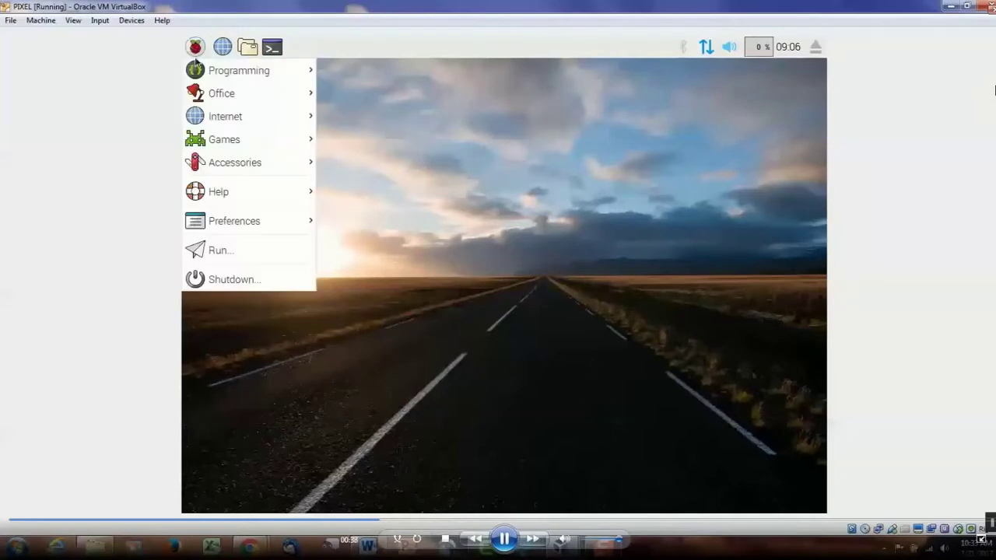
pyautogui.moveTo(203, 75)
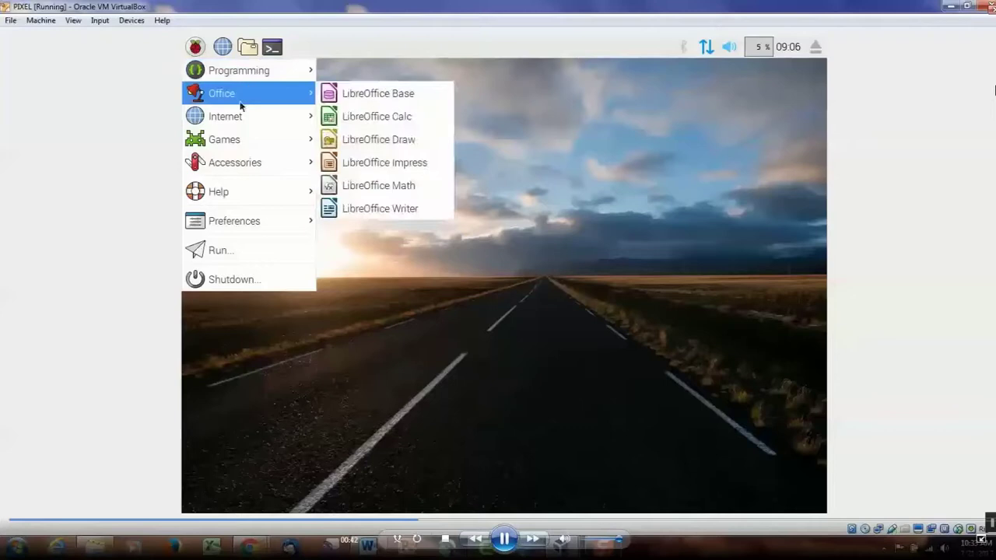
pyautogui.moveTo(239, 121)
pyautogui.moveTo(234, 167)
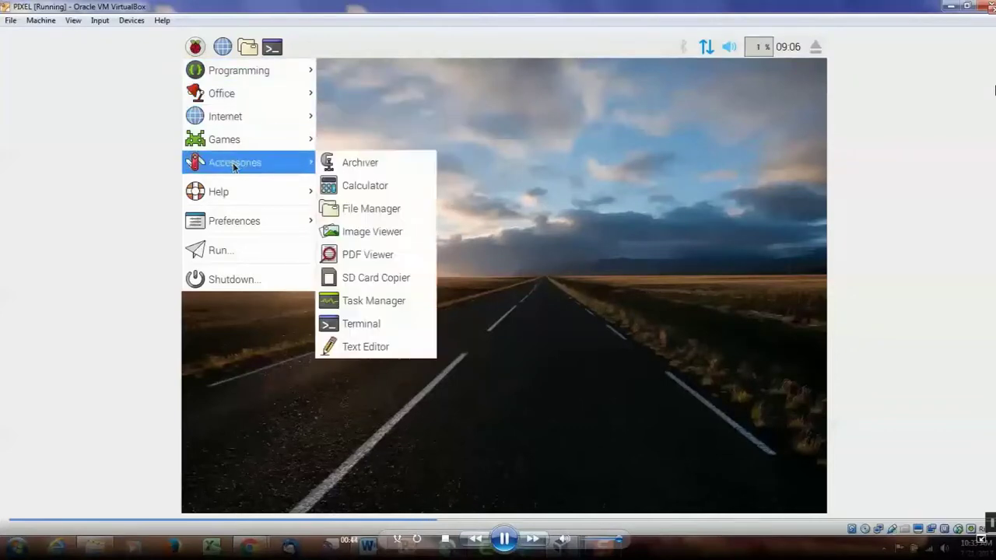
pyautogui.click(635, 156)
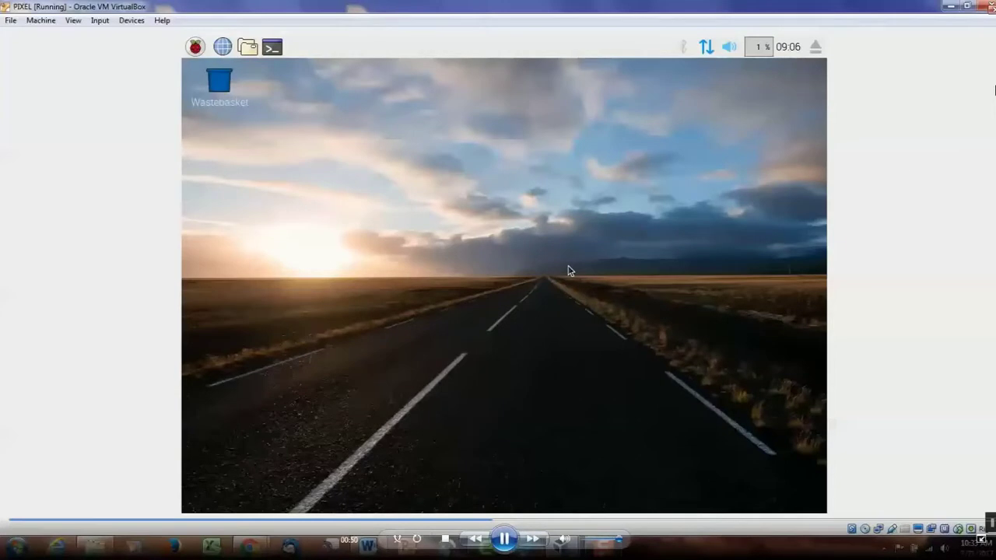
# Minimize the PIXEL virtual machine and switch to the running Ubuntu virtual machine.
pyautogui.click(951, 7)
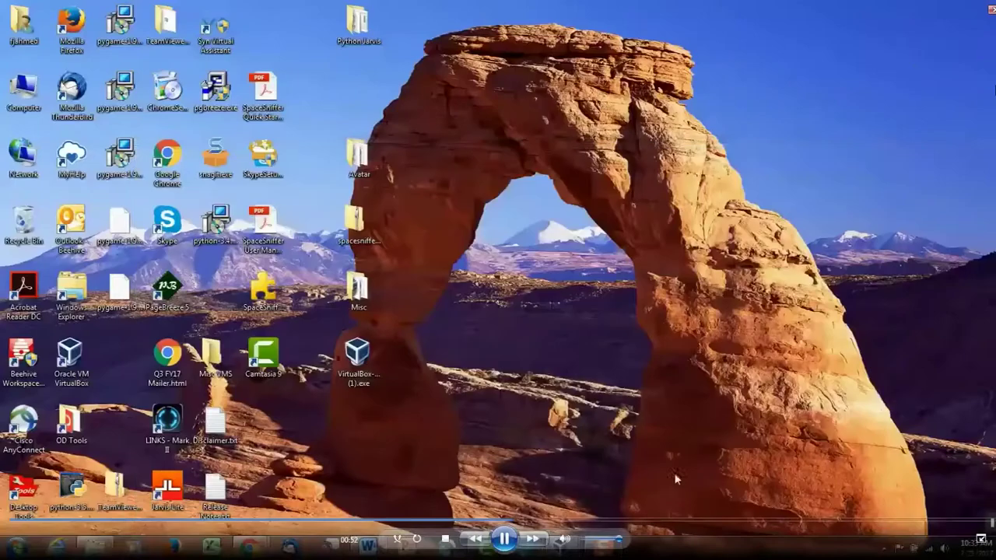
pyautogui.moveTo(565, 545)
pyautogui.click(707, 483)
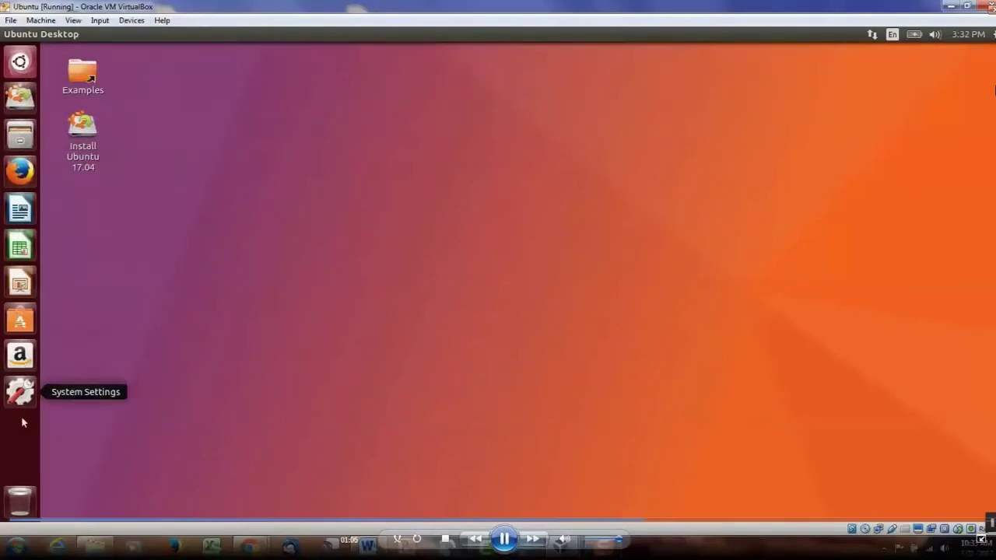
# Restore the Ubuntu and PIXEL virtual machine windows to a smaller size and show them side by side on the desktop.
pyautogui.click(966, 7)
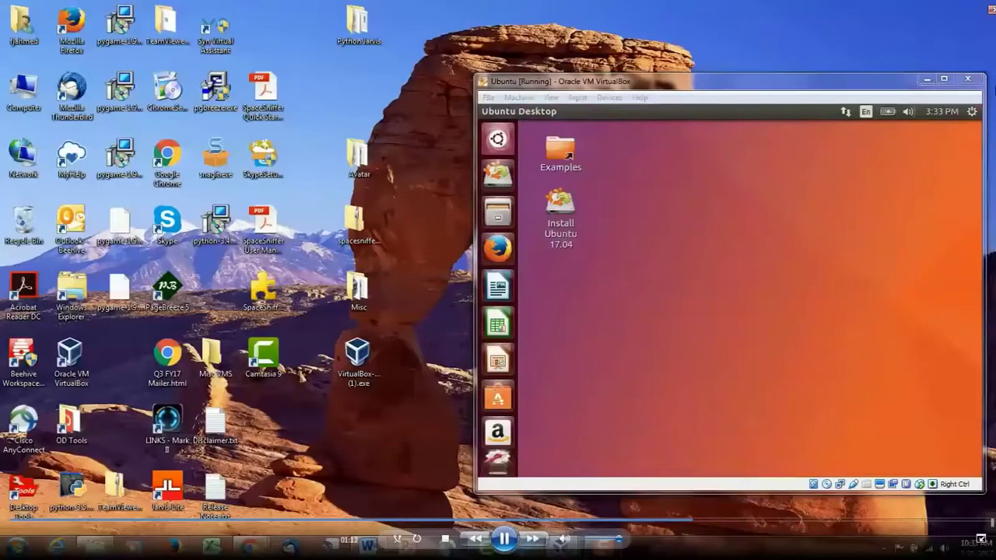
pyautogui.click(565, 480)
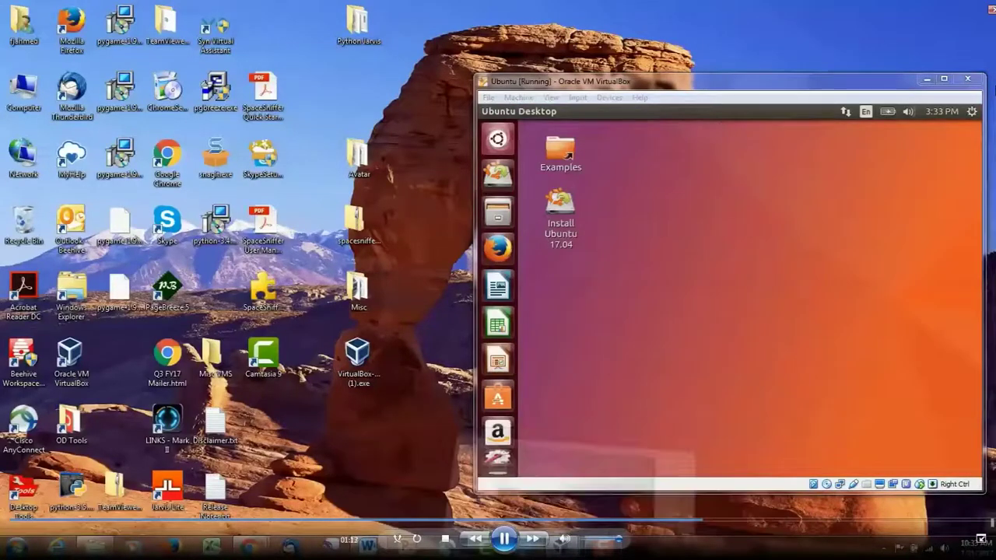
pyautogui.click(967, 6)
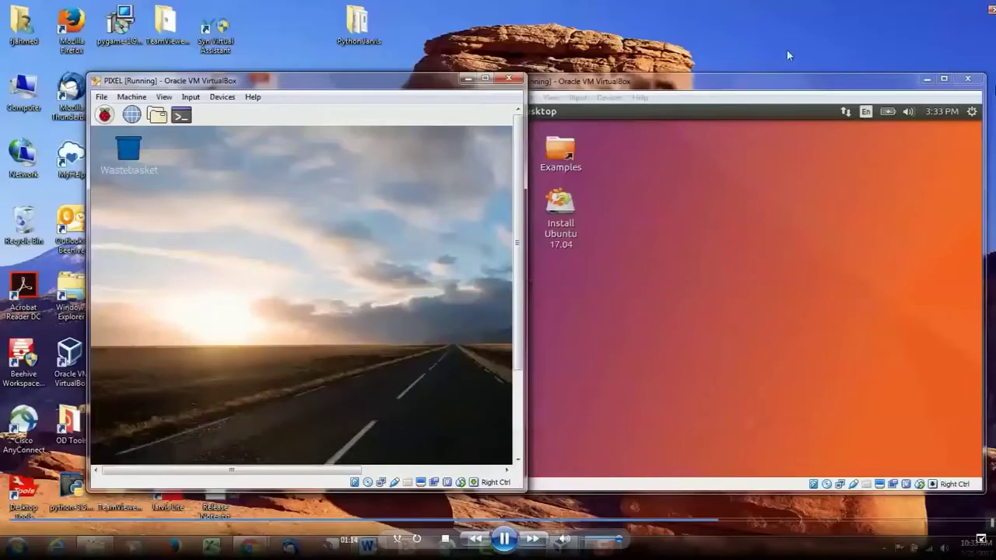
pyautogui.moveTo(412, 84); pyautogui.dragTo(350, 82)
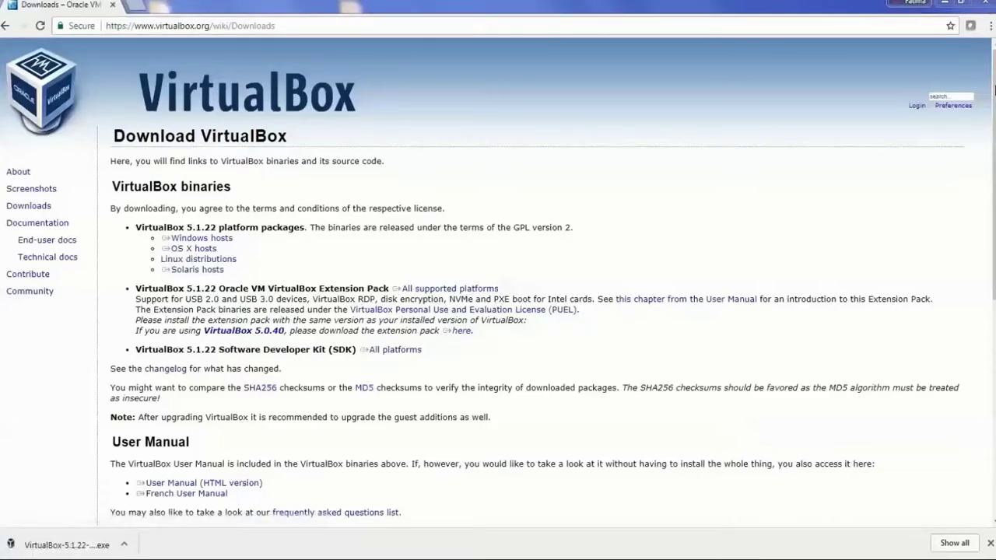
# Locate the downloaded VirtualBox-5.1.22-115126-Win (1).exe installer in its folder and copy the file.
pyautogui.rightClick(65, 550)
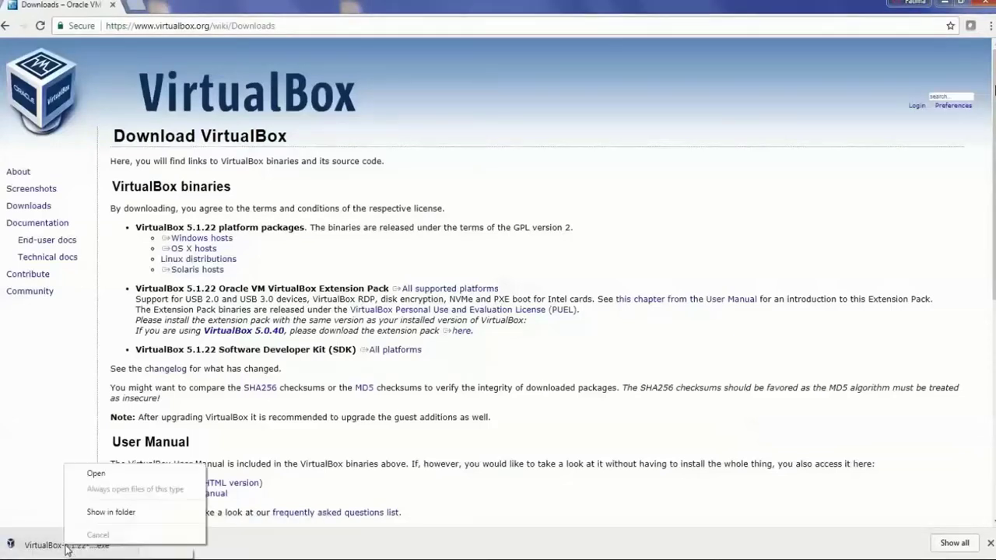
pyautogui.click(109, 512)
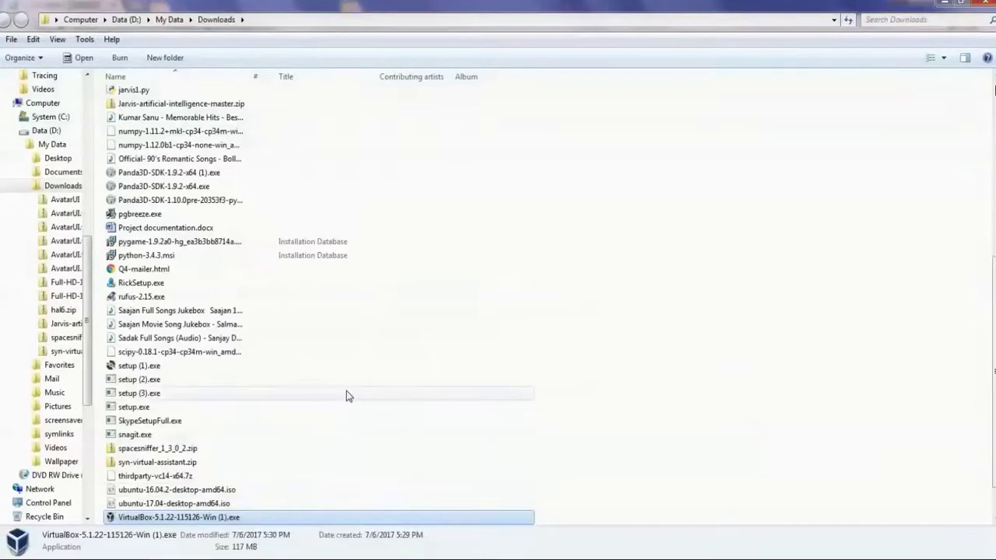
pyautogui.rightClick(211, 522)
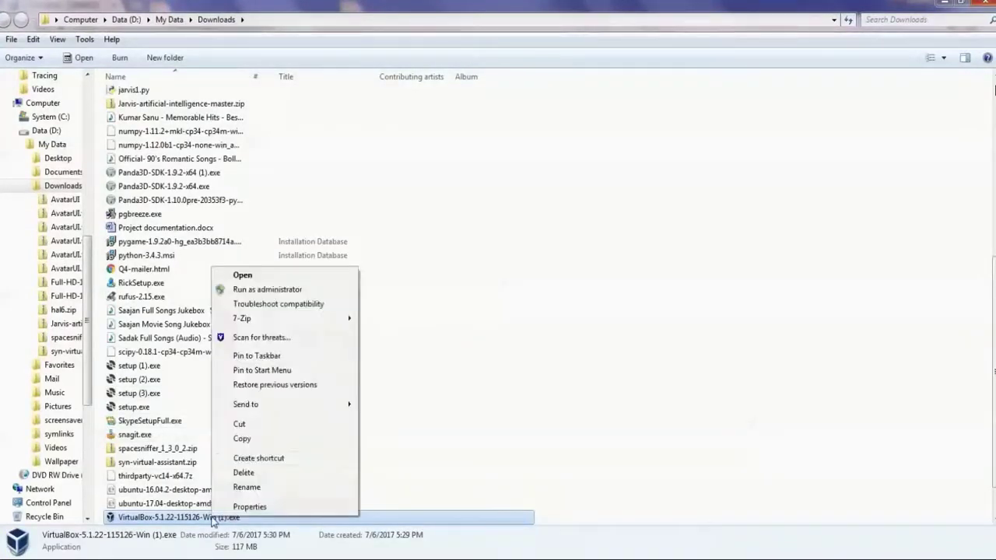
pyautogui.click(247, 440)
# Paste the VirtualBox installer onto the desktop and place its icon below the Misc folder.
pyautogui.press('super+d')
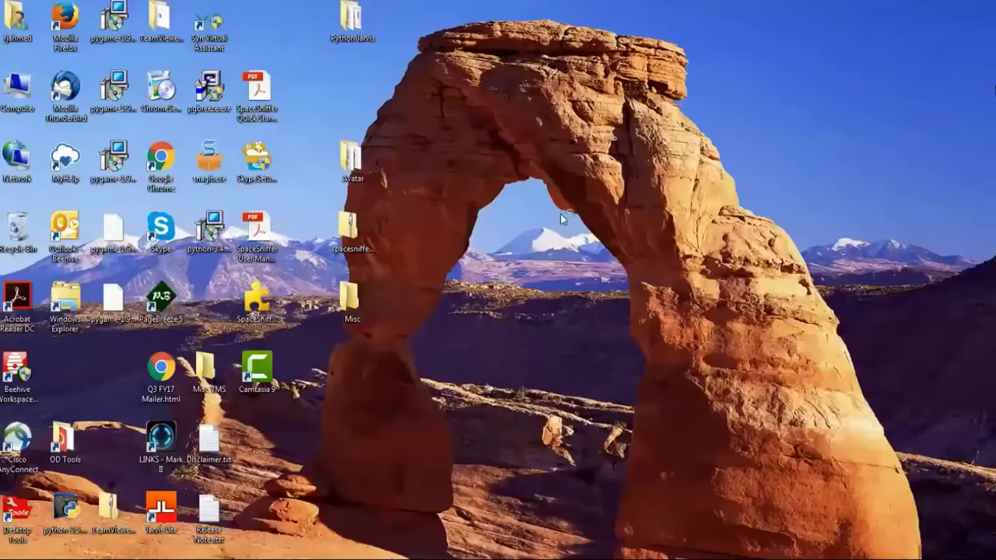
pyautogui.rightClick(561, 217)
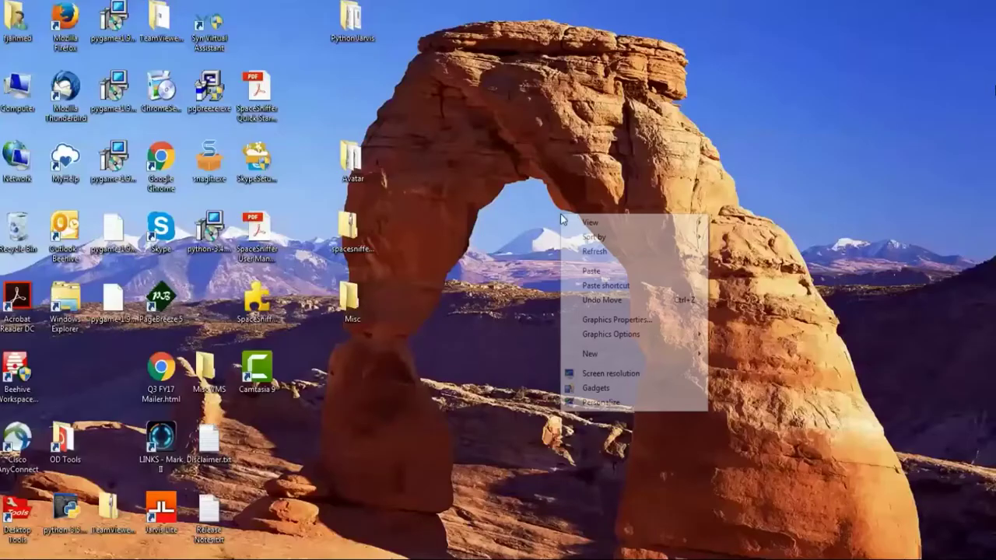
pyautogui.click(602, 273)
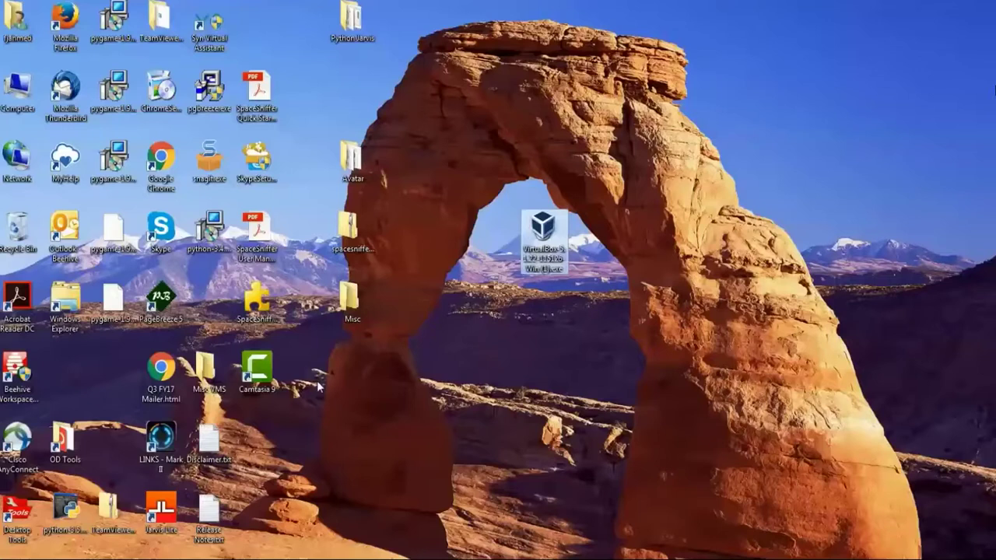
pyautogui.moveTo(547, 235); pyautogui.dragTo(355, 375)
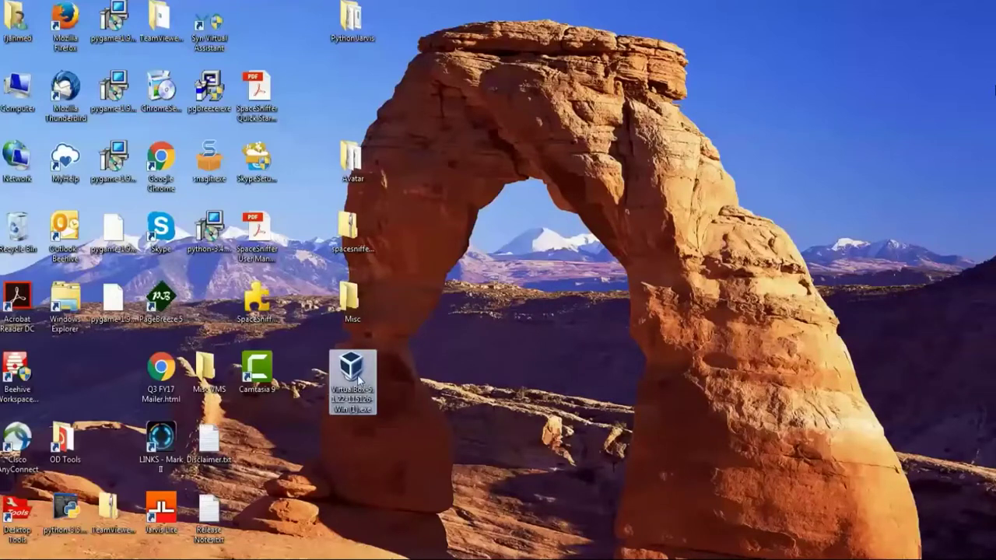
# Run the VirtualBox 5.1.22 installer from the desktop and start the installation with the default features, location and shortcut options.
pyautogui.doubleClick(358, 379)
pyautogui.click(538, 296)
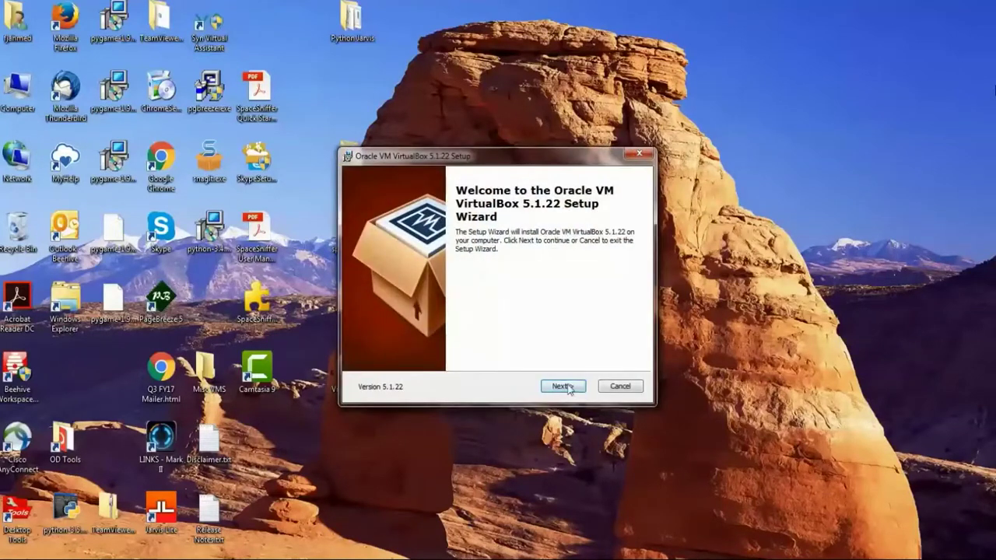
pyautogui.click(562, 386)
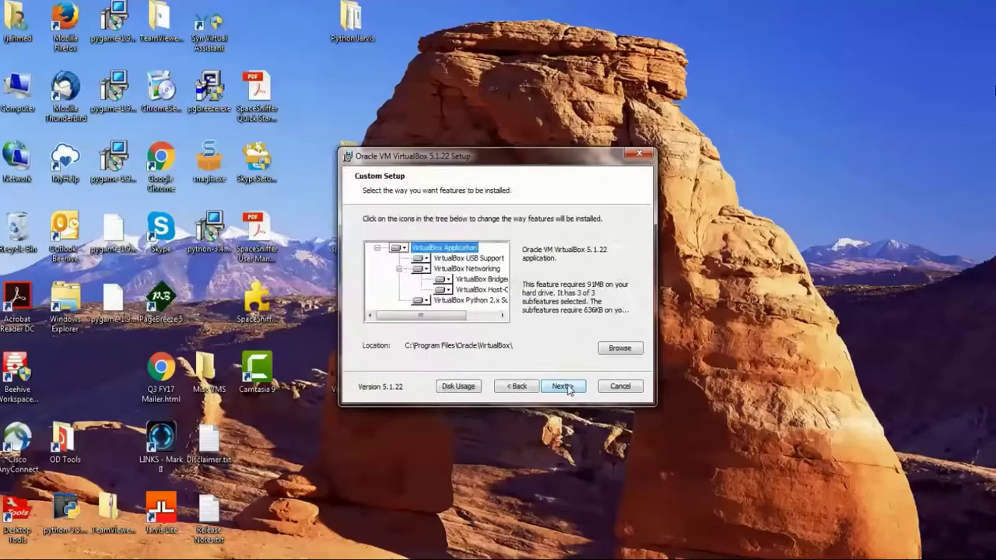
pyautogui.click(567, 386)
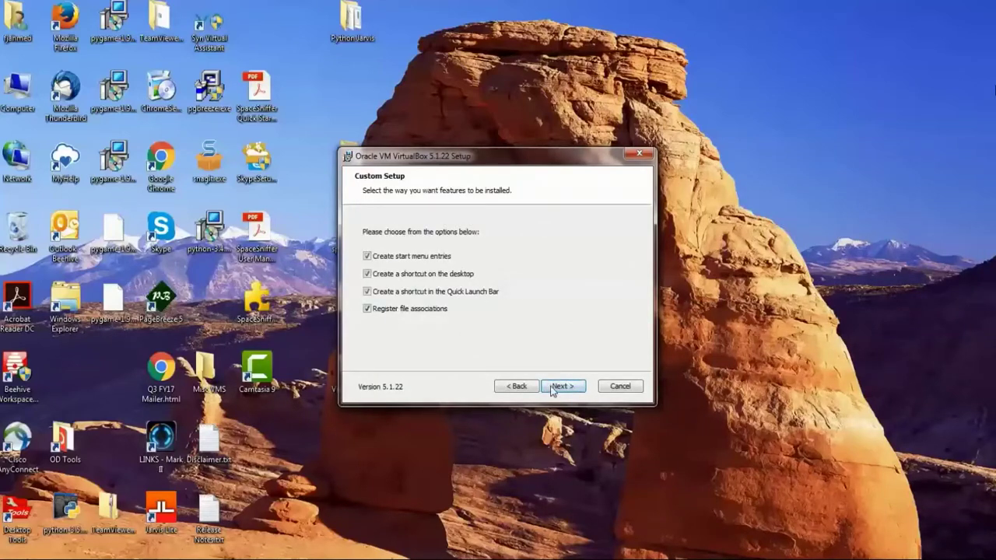
pyautogui.click(552, 386)
pyautogui.click(560, 388)
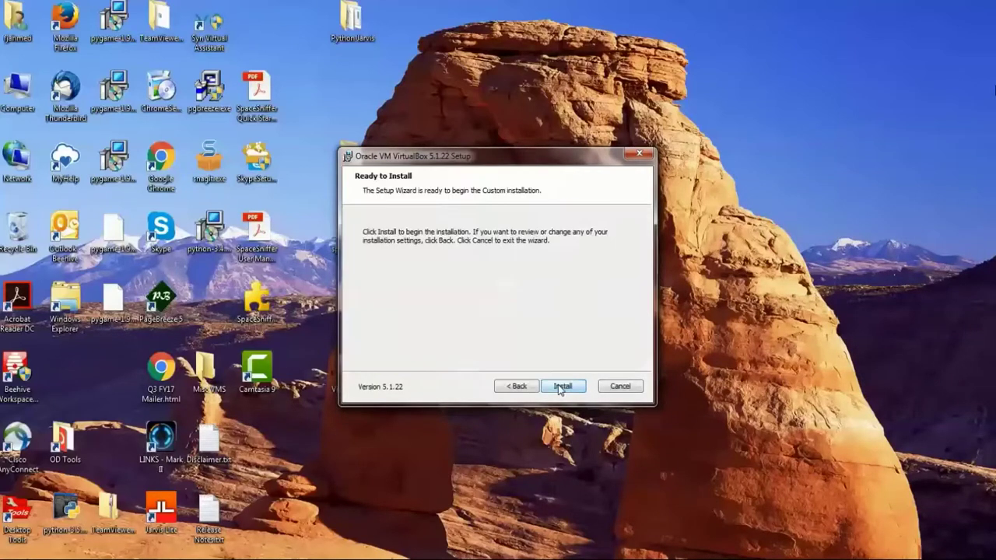
pyautogui.click(566, 387)
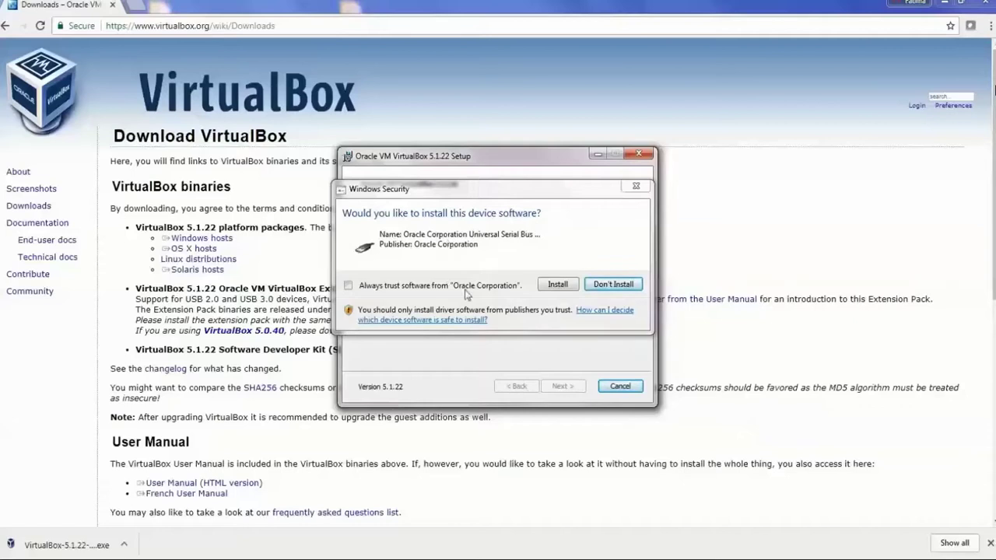
# Allow installation of the Oracle Corporation Universal Serial Bus, Network adapters and Network Service device software.
pyautogui.click(555, 284)
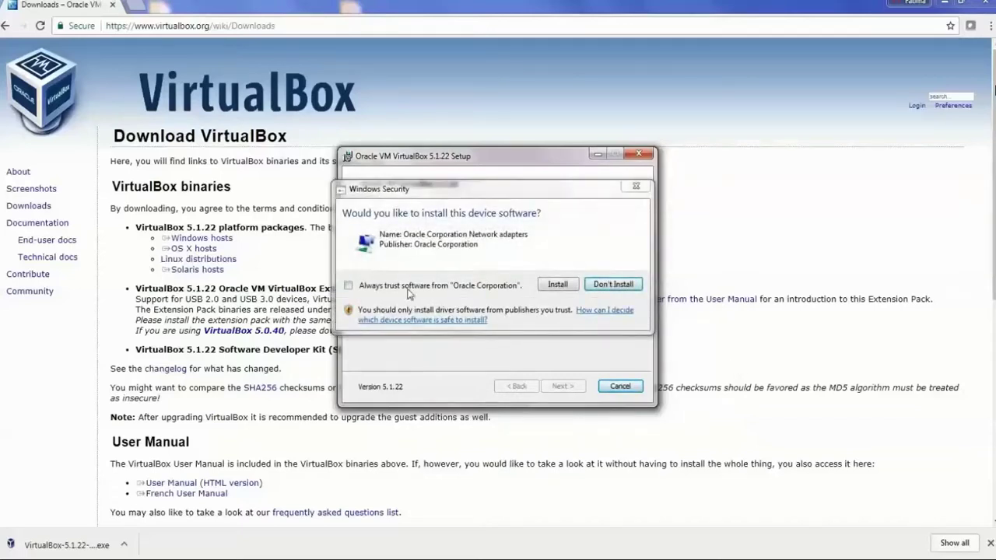
pyautogui.click(569, 284)
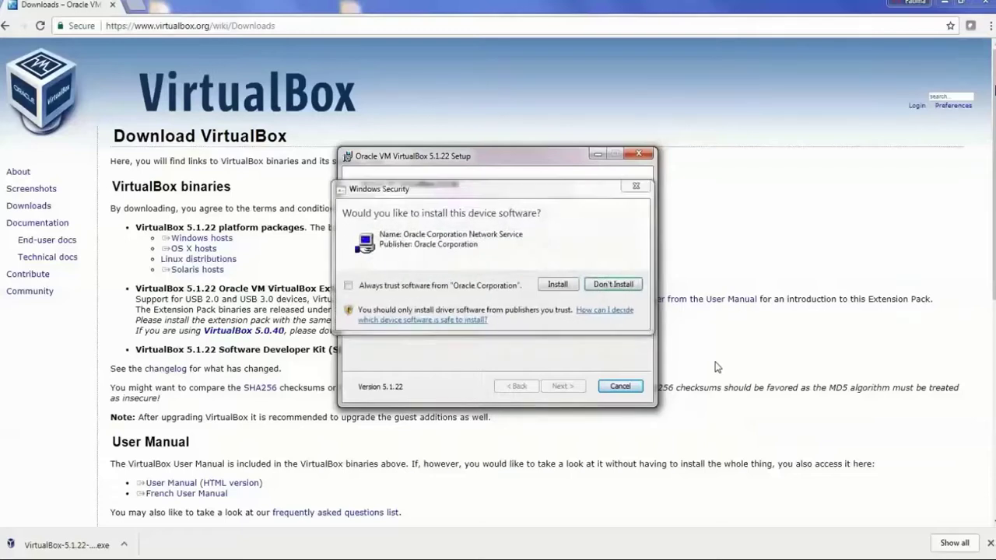
pyautogui.click(559, 285)
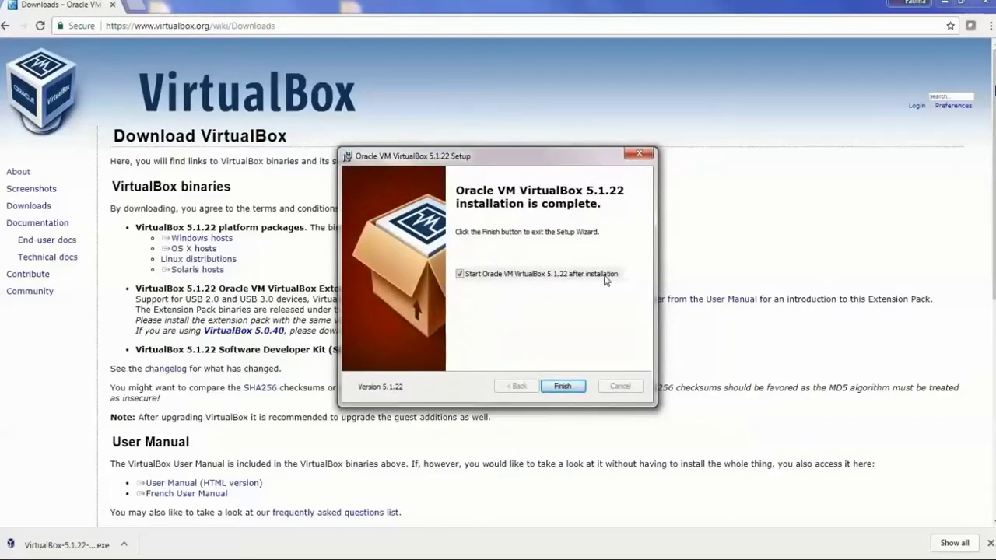
# Finish the setup wizard with VirtualBox starting after installation, and close the VirtualBox Manager.
pyautogui.click(566, 389)
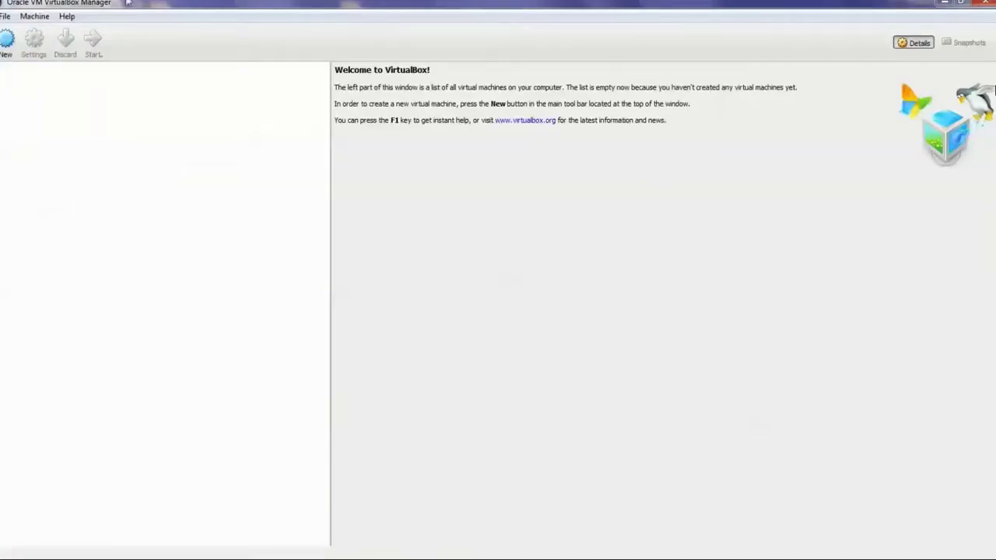
pyautogui.click(990, 3)
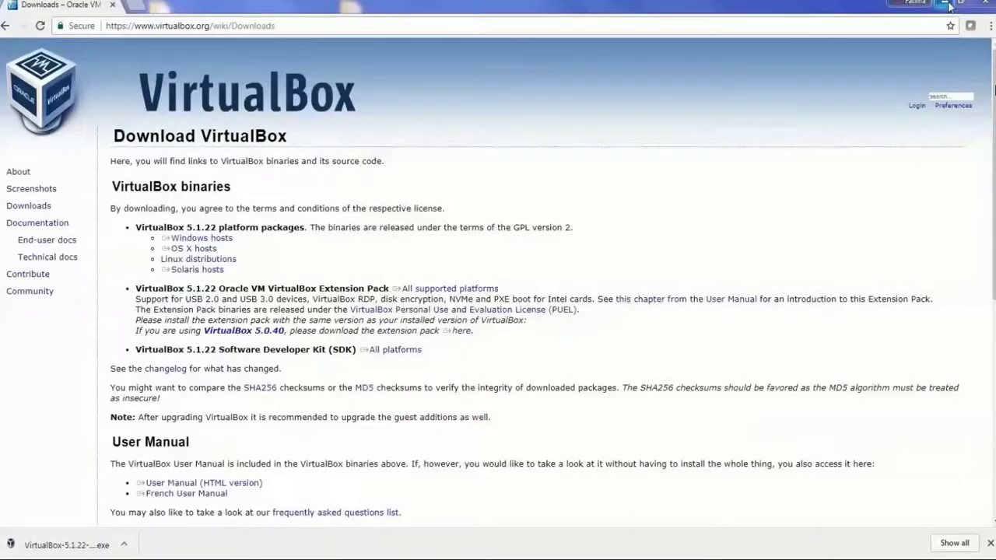
# Minimize the browser and open Oracle VM VirtualBox from its desktop shortcut.
pyautogui.click(947, 5)
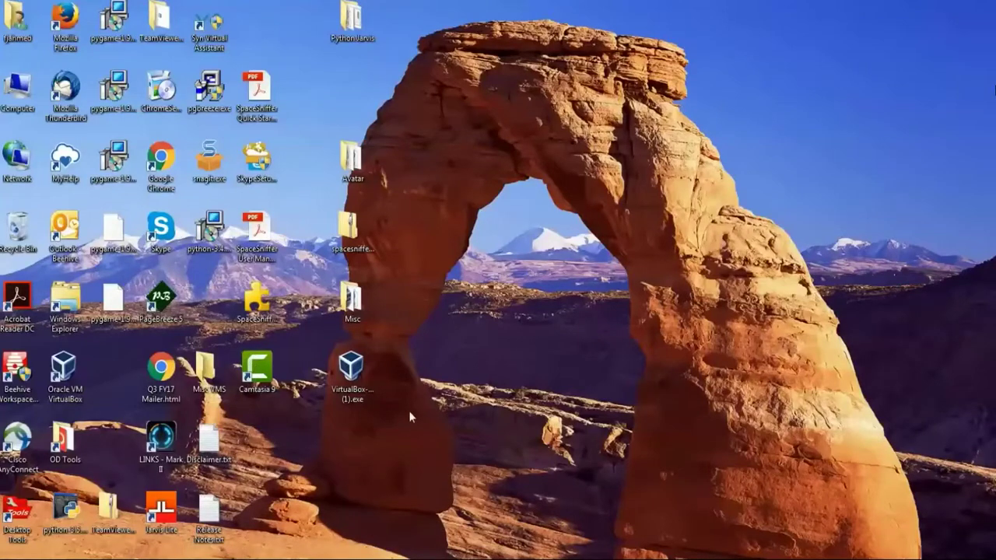
pyautogui.doubleClick(67, 377)
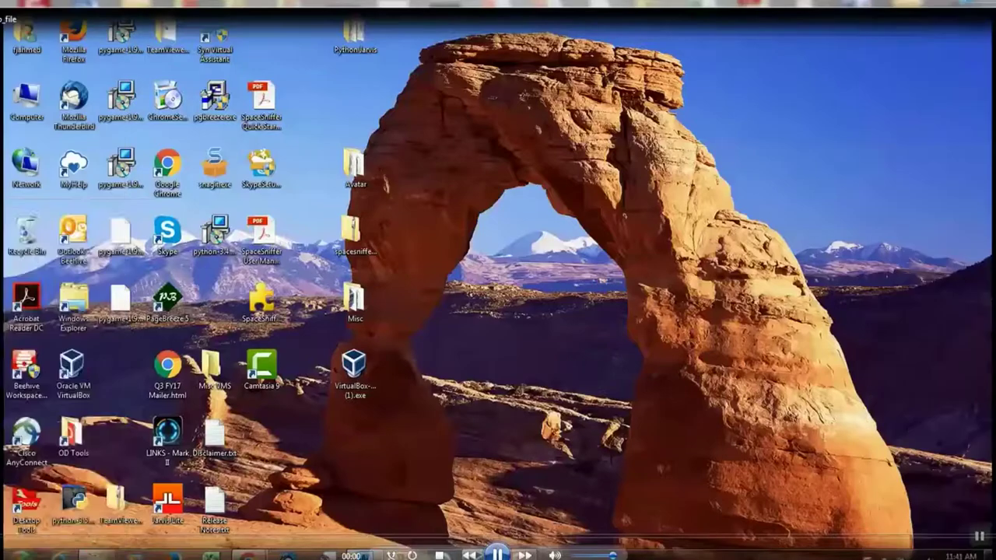
# Open the Virtual Images folder inside Youtube > VM Project in the Documents library to view the appliance and disc image files.
pyautogui.click(20, 554)
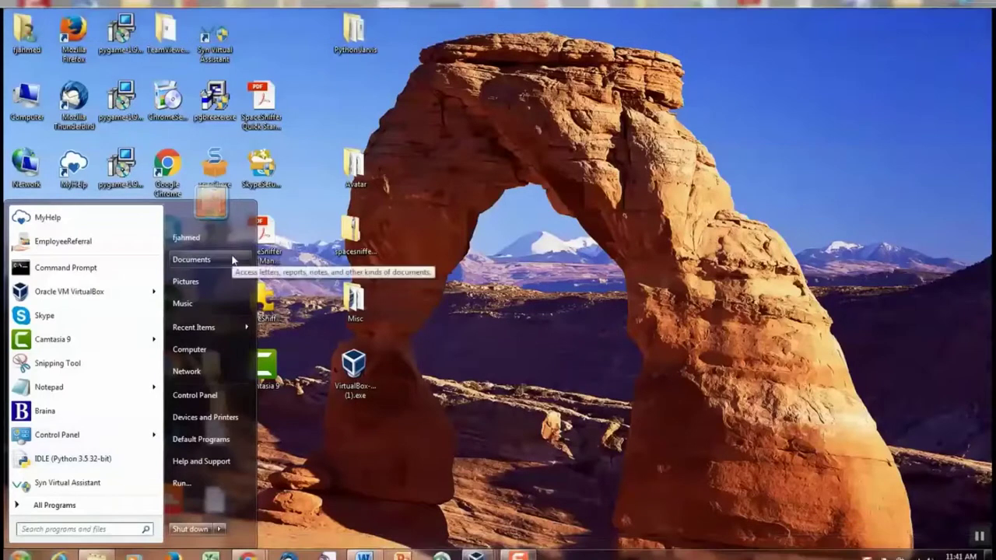
pyautogui.click(231, 257)
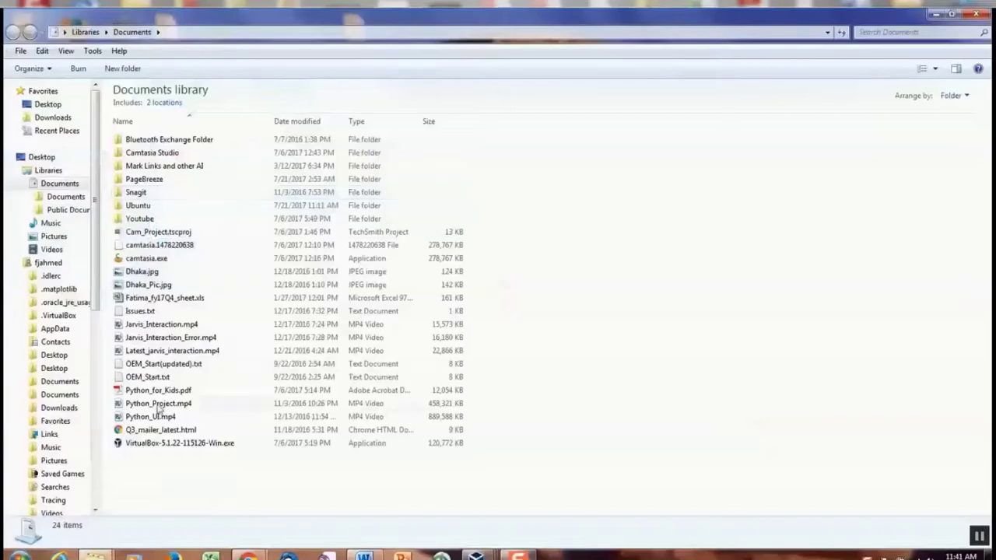
pyautogui.click(138, 220)
pyautogui.doubleClick(138, 220)
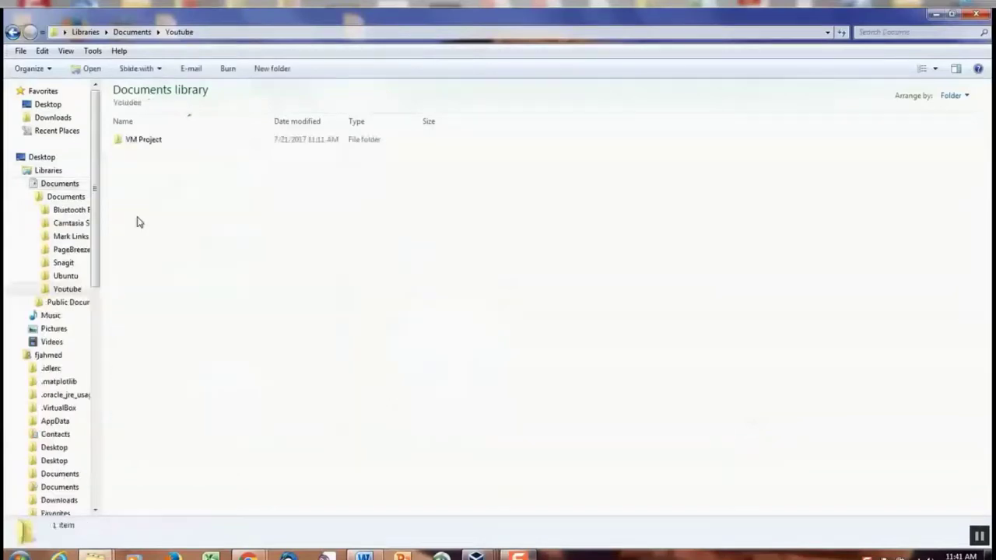
pyautogui.doubleClick(142, 138)
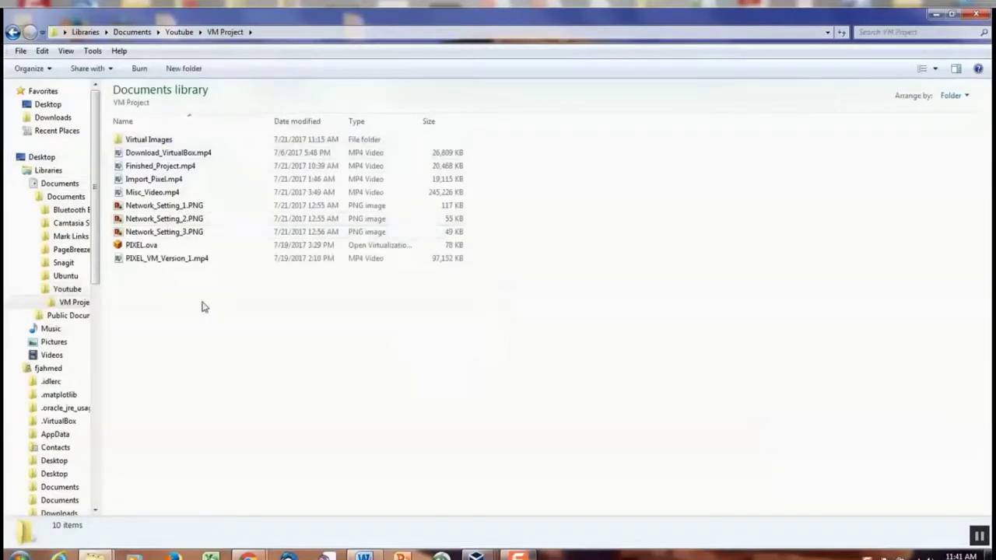
pyautogui.doubleClick(173, 143)
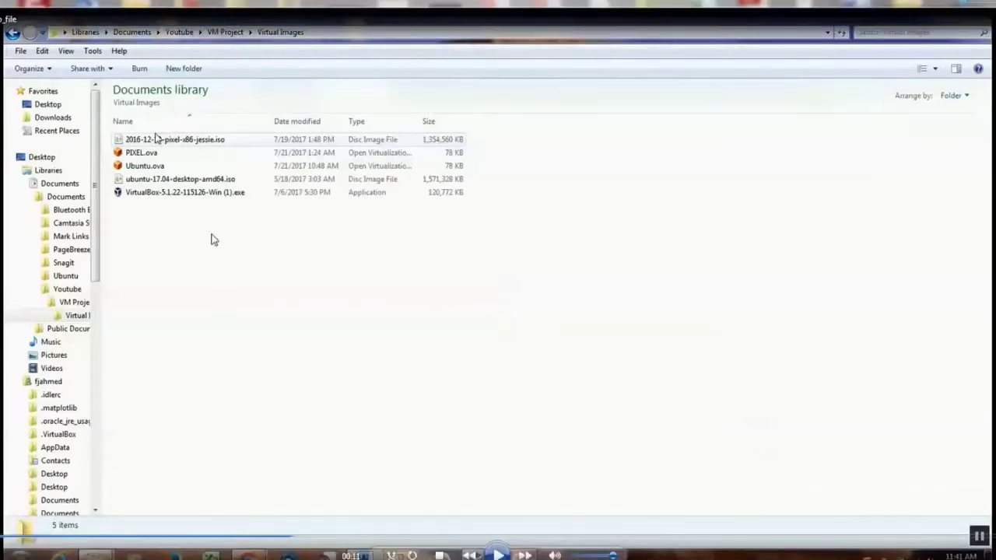
pyautogui.click(498, 555)
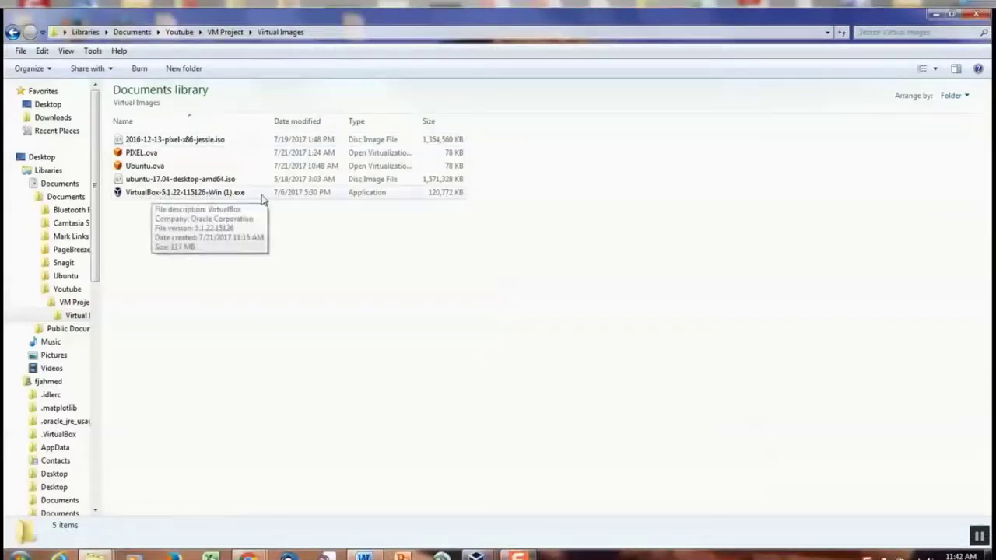
pyautogui.click(502, 542)
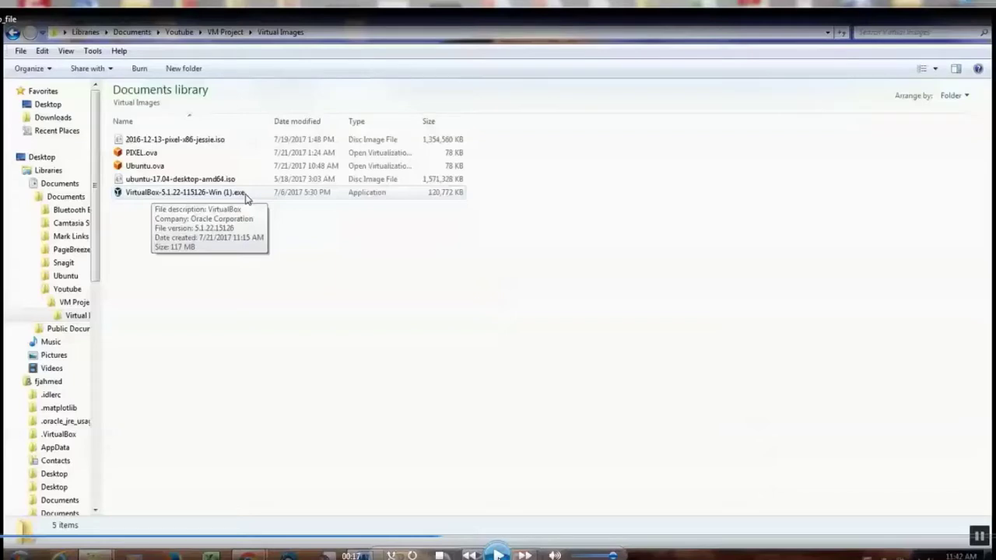
pyautogui.press('space')
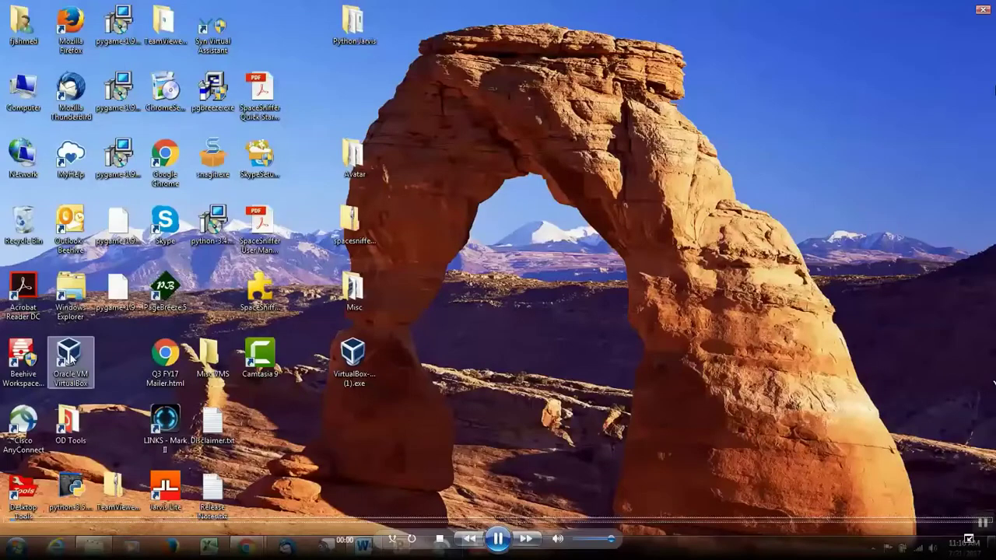
# Open Oracle VM VirtualBox and import the PIXEL.ova appliance from Documents > Youtube > VM Project > Virtual Images with its suggested settings.
pyautogui.doubleClick(70, 357)
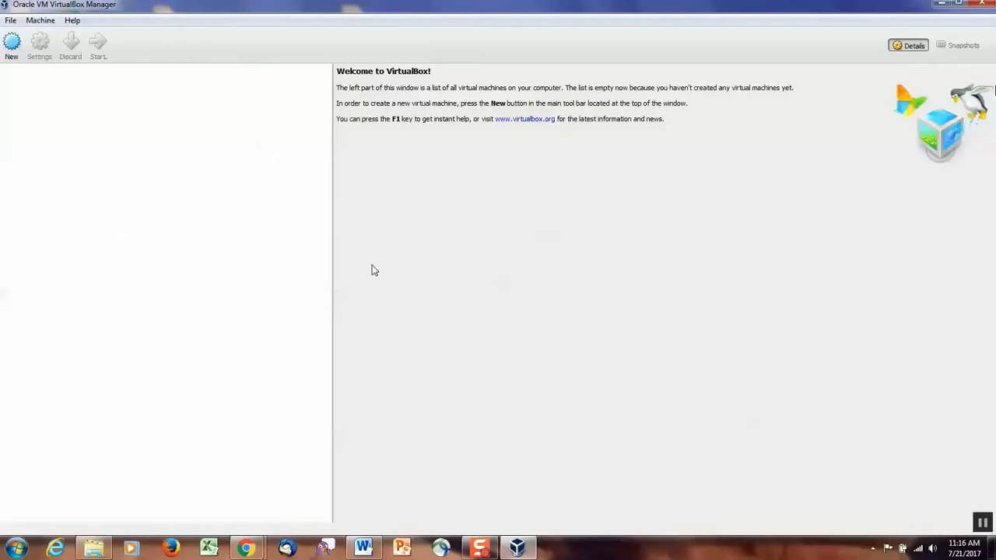
pyautogui.click(11, 20)
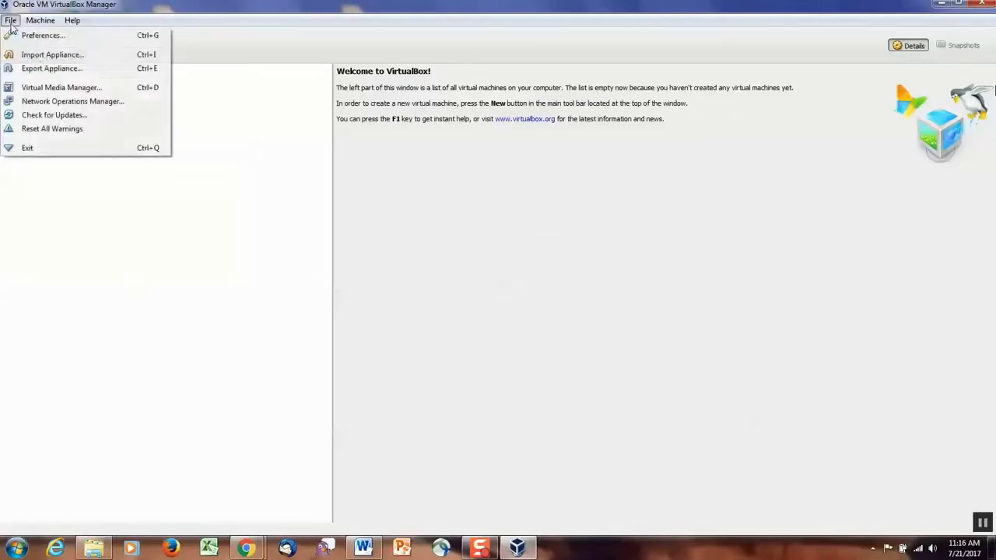
pyautogui.click(74, 55)
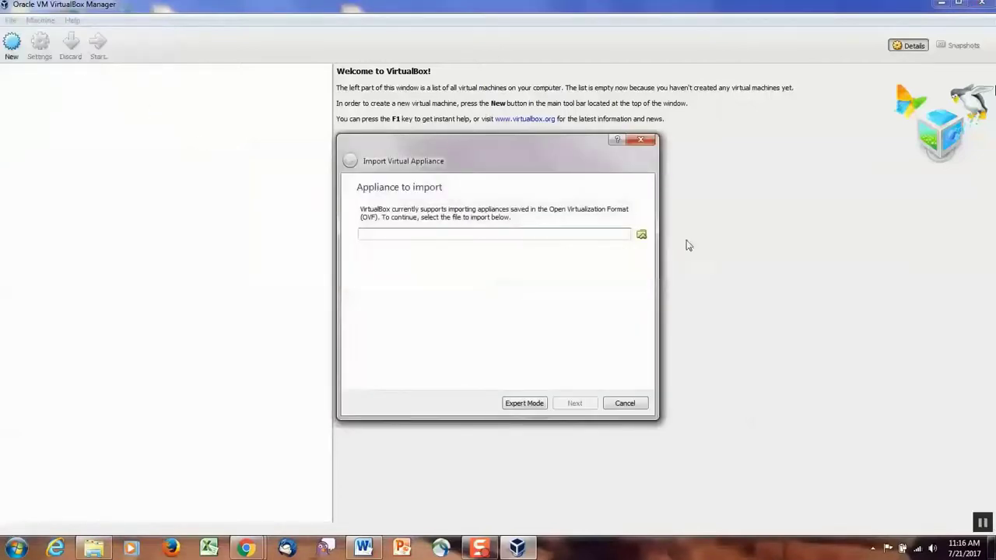
pyautogui.click(641, 235)
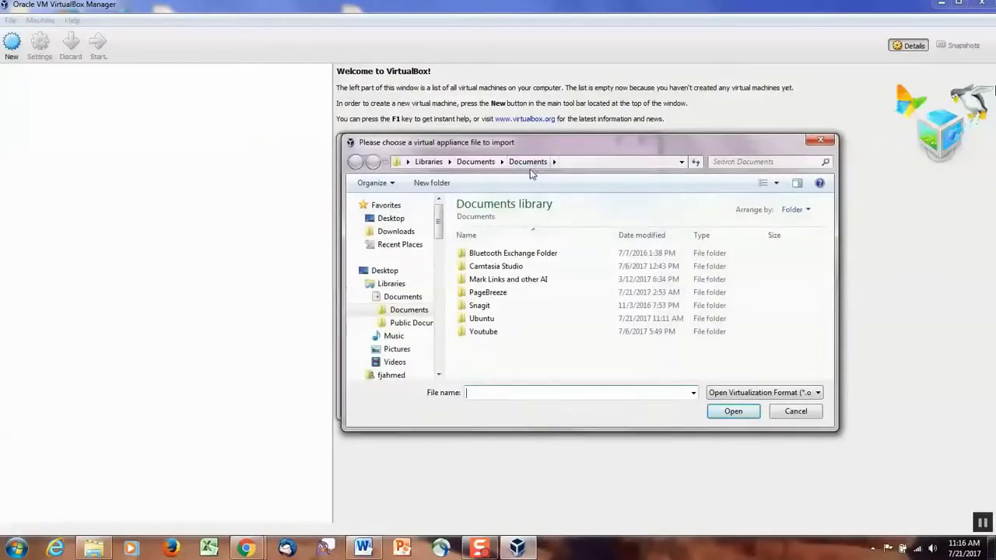
pyautogui.doubleClick(493, 332)
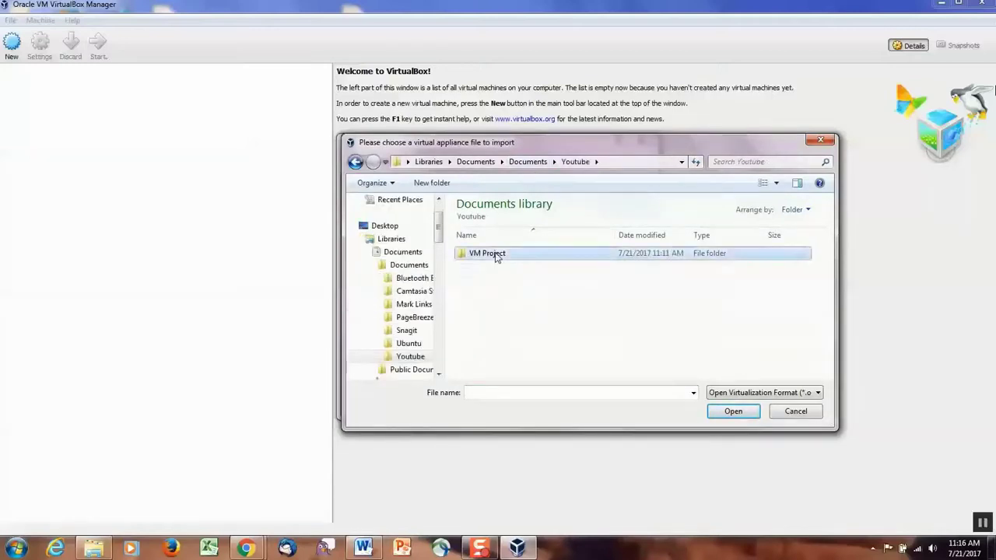
pyautogui.doubleClick(490, 254)
pyautogui.doubleClick(493, 254)
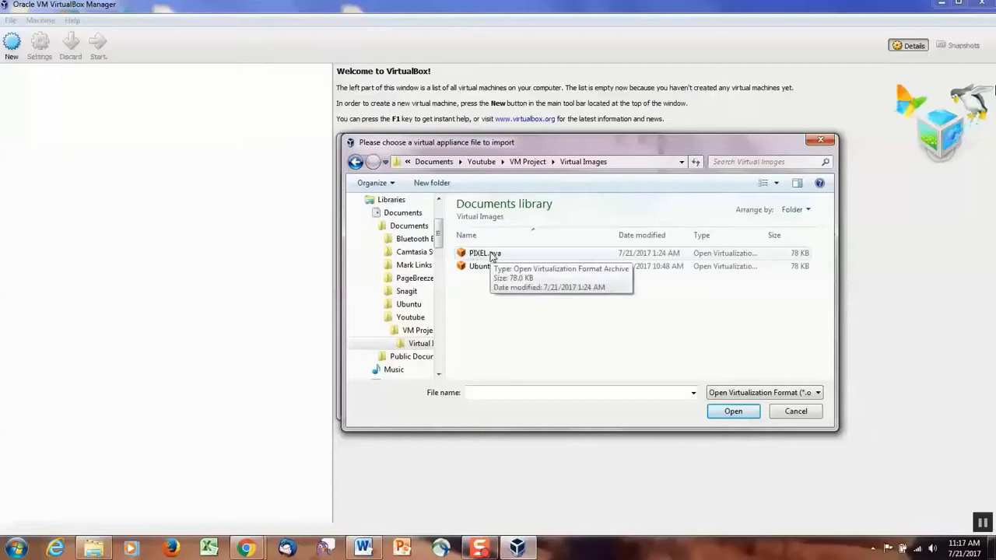
pyautogui.doubleClick(492, 254)
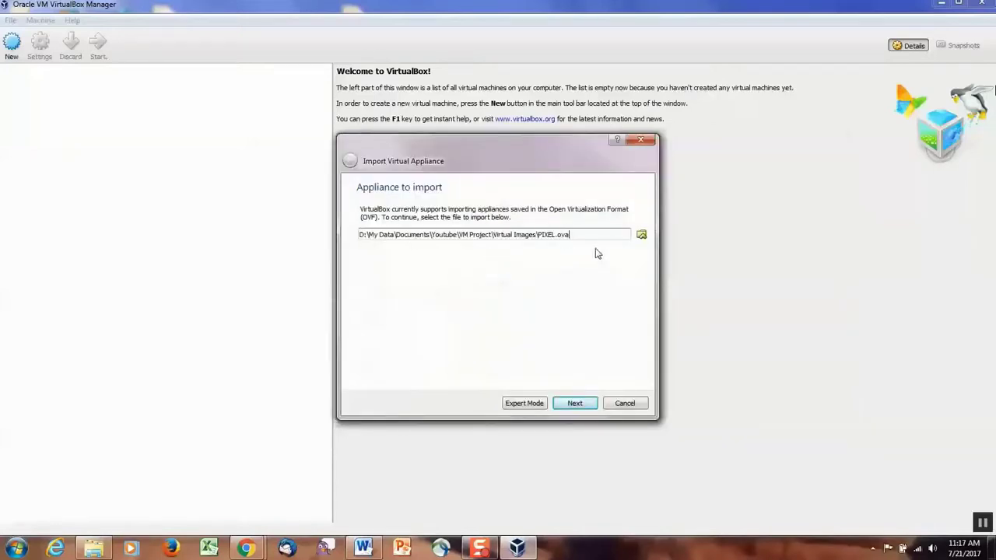
pyautogui.click(578, 406)
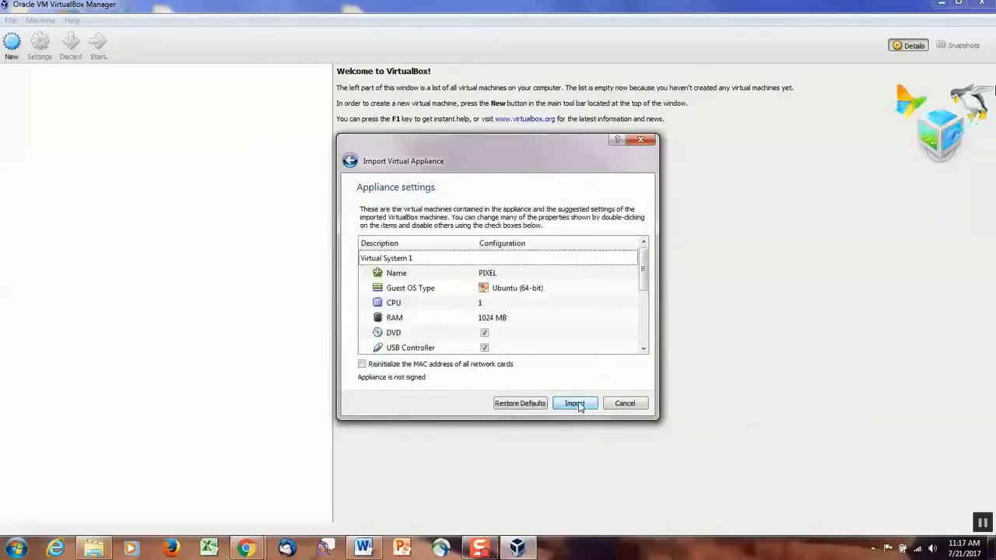
pyautogui.click(576, 406)
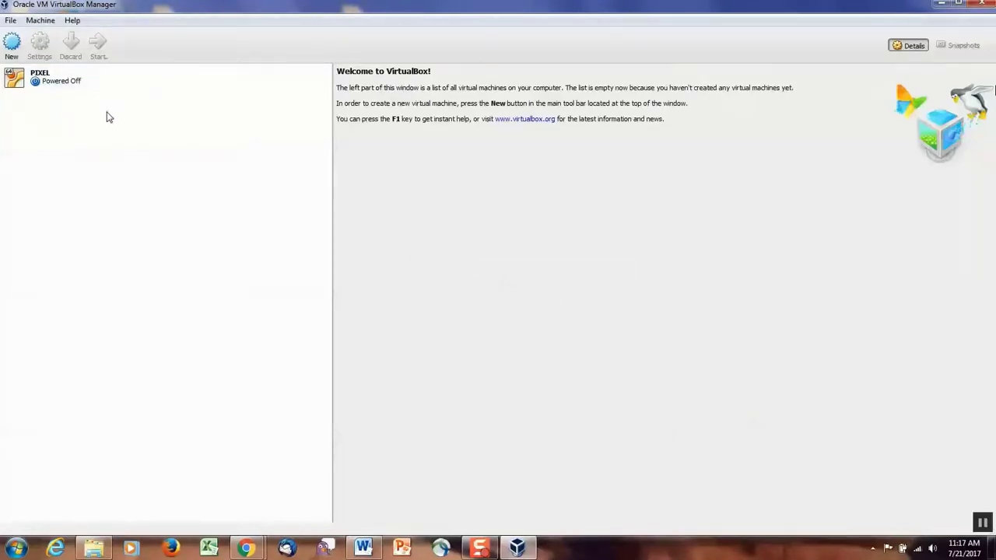
# Add an optical drive to the PIXEL machine's IDE controller, loaded with the 2016-12-13-pixel-x86-jessie.iso disk image.
pyautogui.click(61, 83)
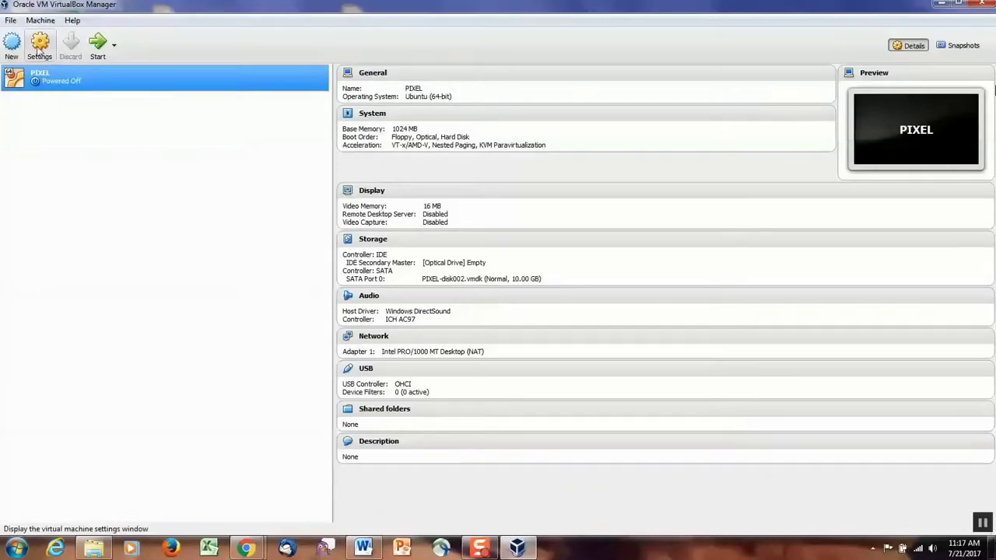
pyautogui.click(39, 43)
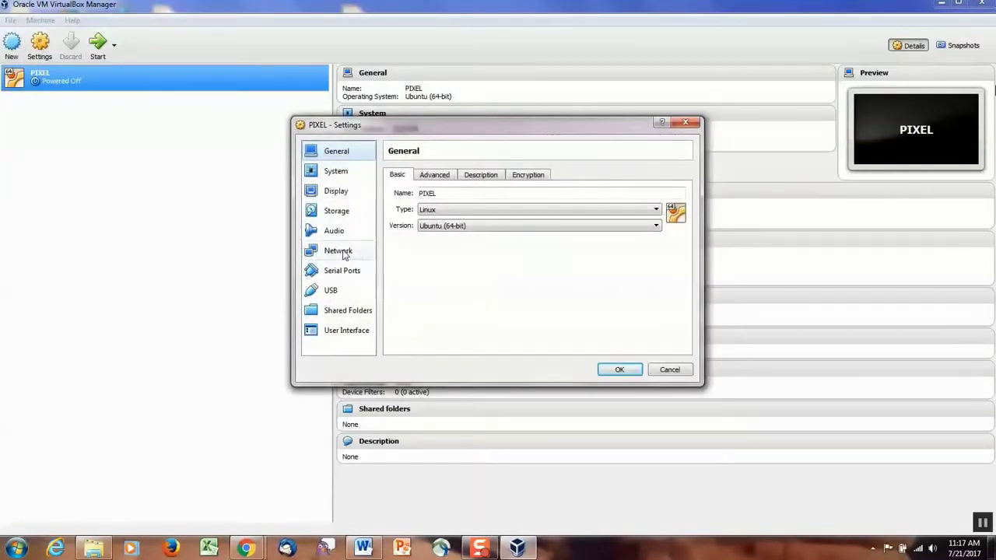
pyautogui.click(341, 215)
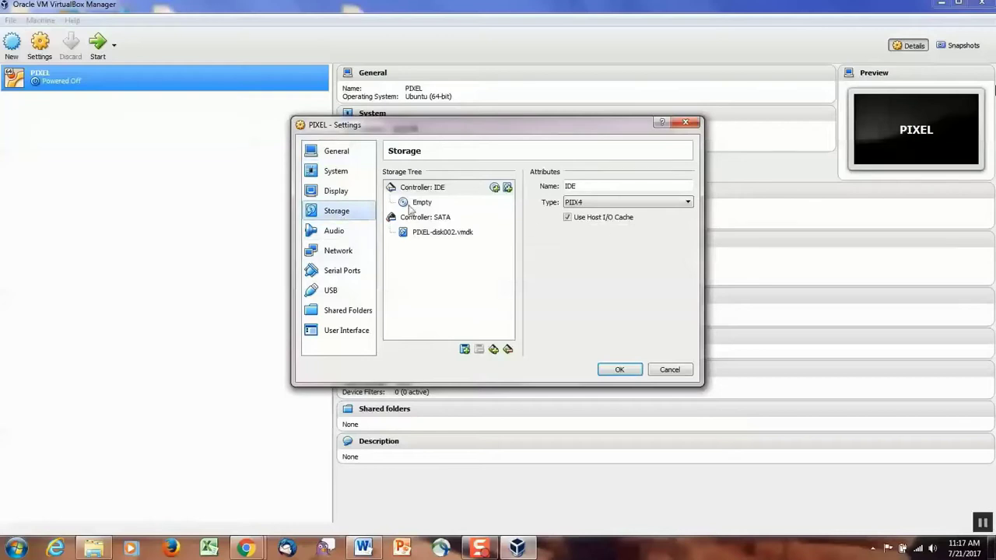
pyautogui.click(495, 187)
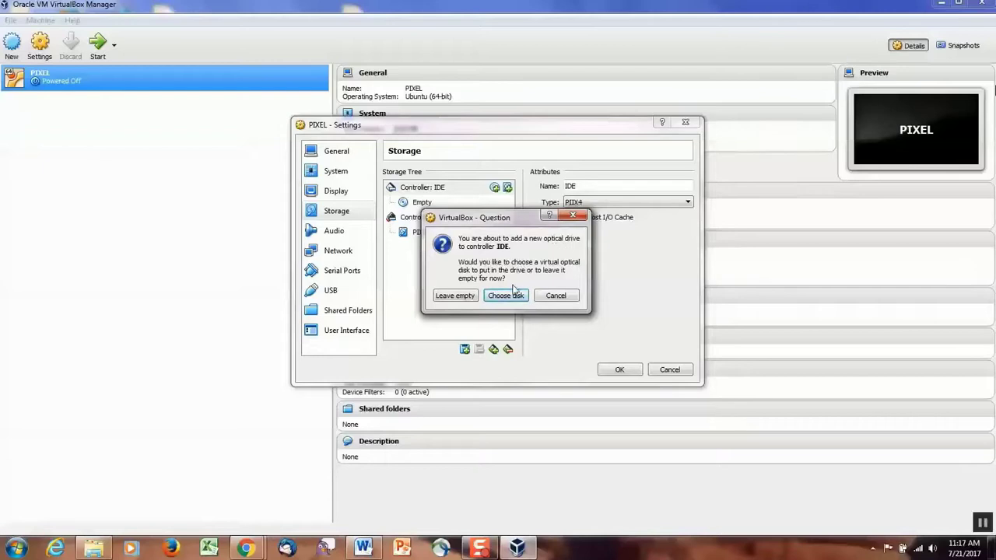
pyautogui.click(505, 295)
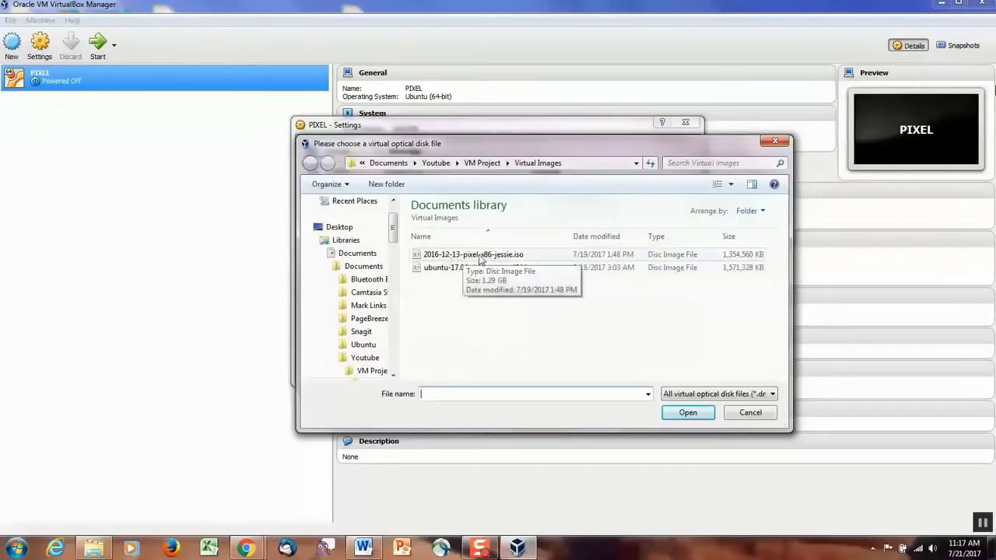
pyautogui.doubleClick(520, 255)
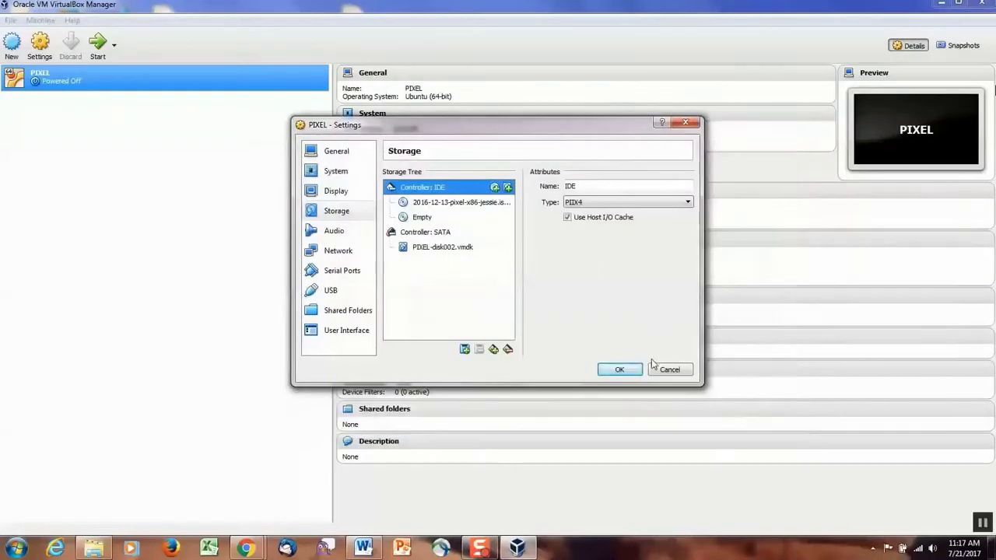
# Attach network Adapter 1 to NAT, review its advanced options, and save the PIXEL machine's settings.
pyautogui.click(347, 259)
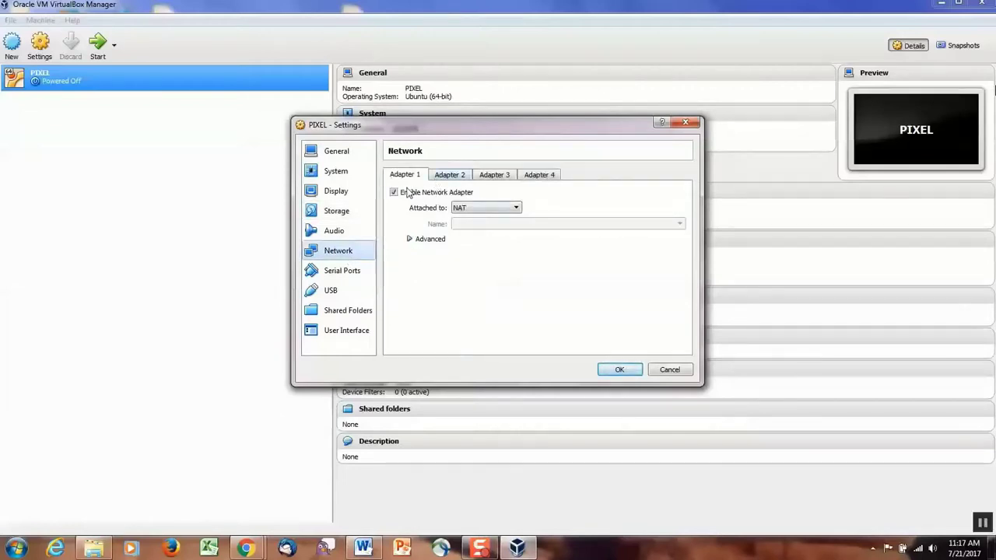
pyautogui.click(490, 210)
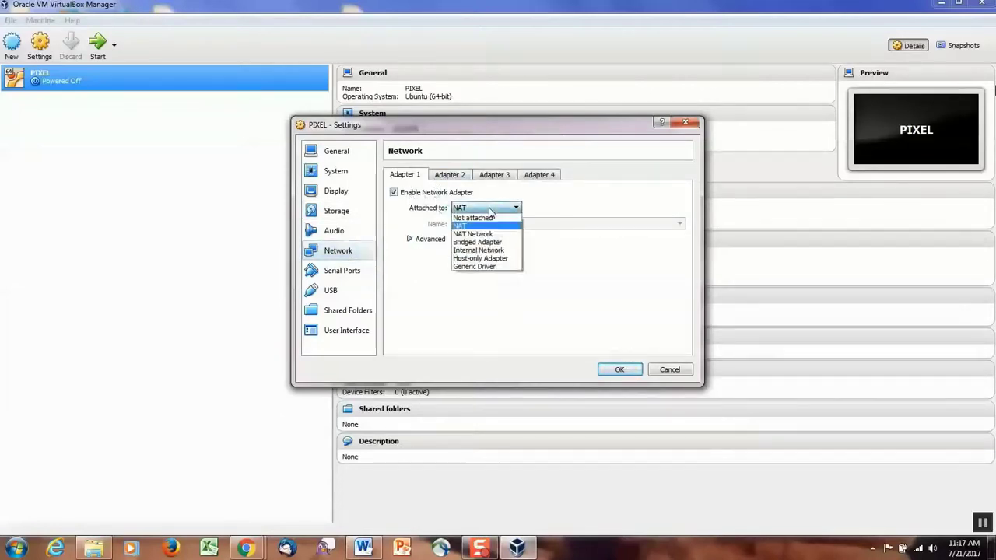
pyautogui.click(476, 227)
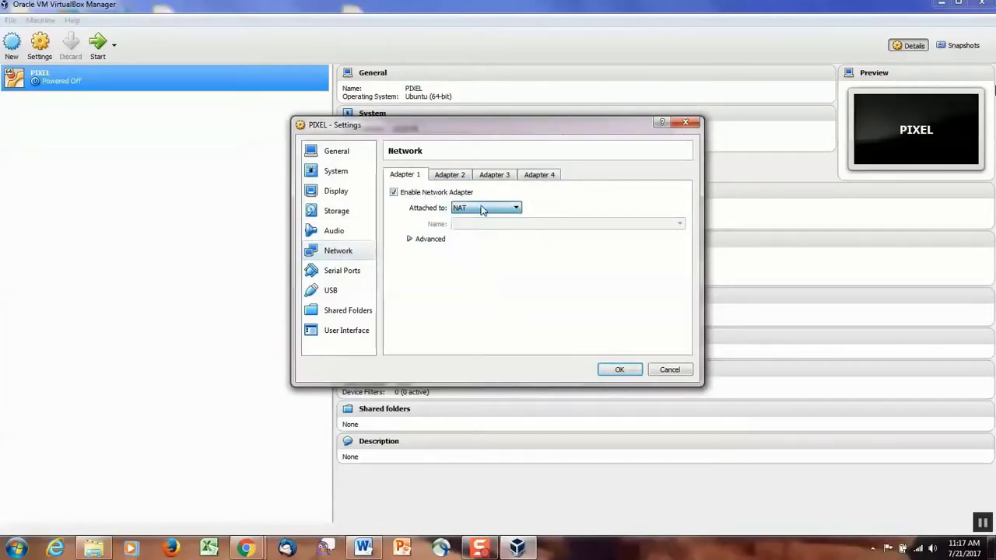
pyautogui.click(411, 241)
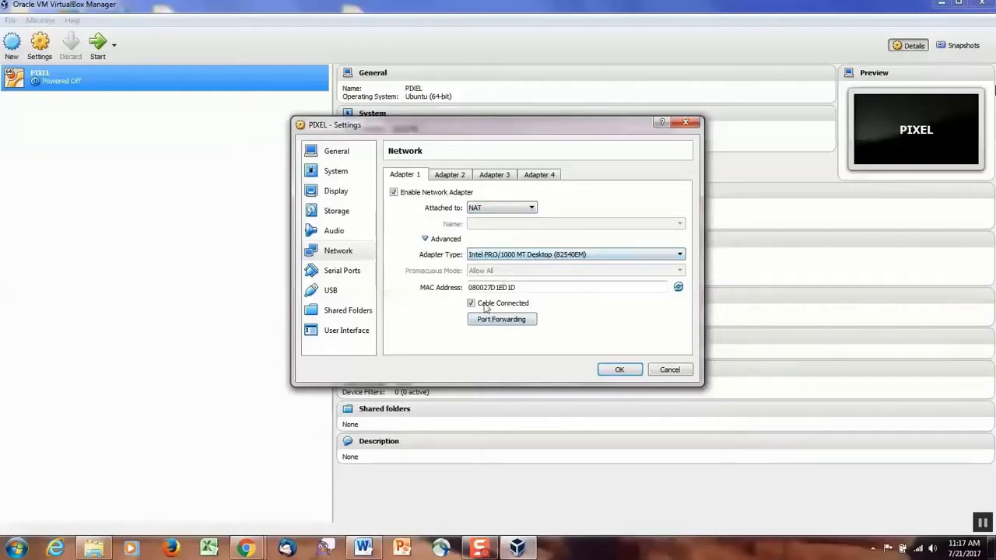
pyautogui.click(632, 372)
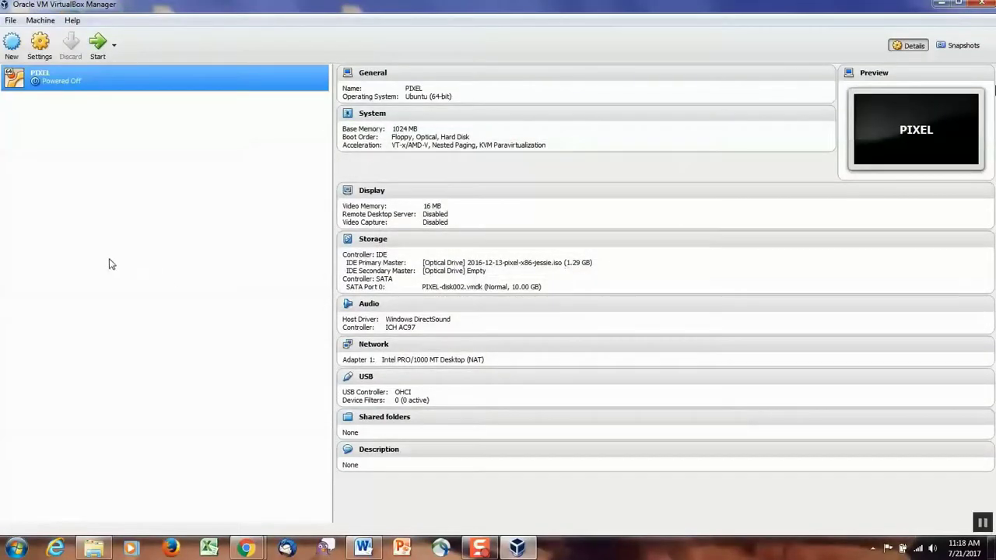
# Start the PIXEL virtual machine and dismiss the keyboard capture and mouse integration notices.
pyautogui.click(98, 55)
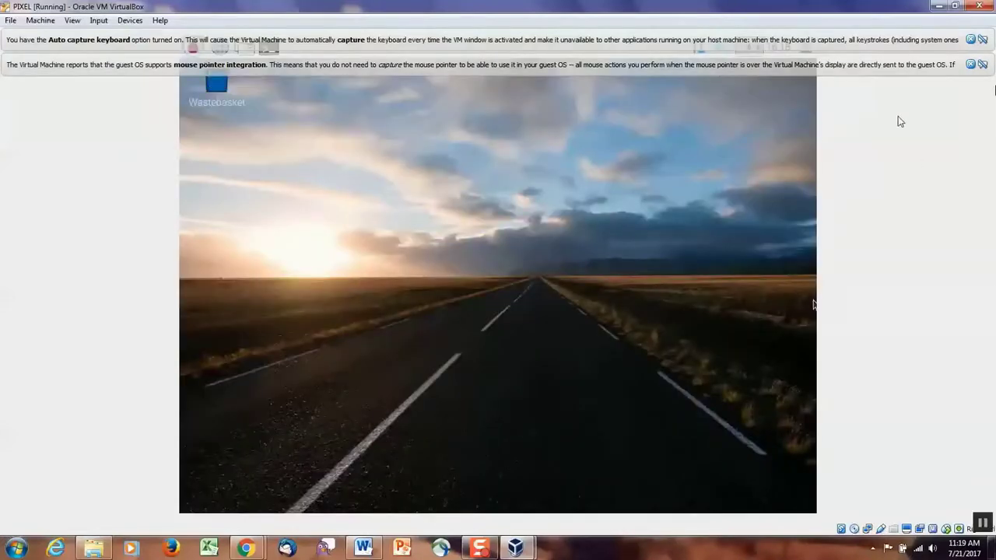
pyautogui.click(972, 65)
pyautogui.click(972, 40)
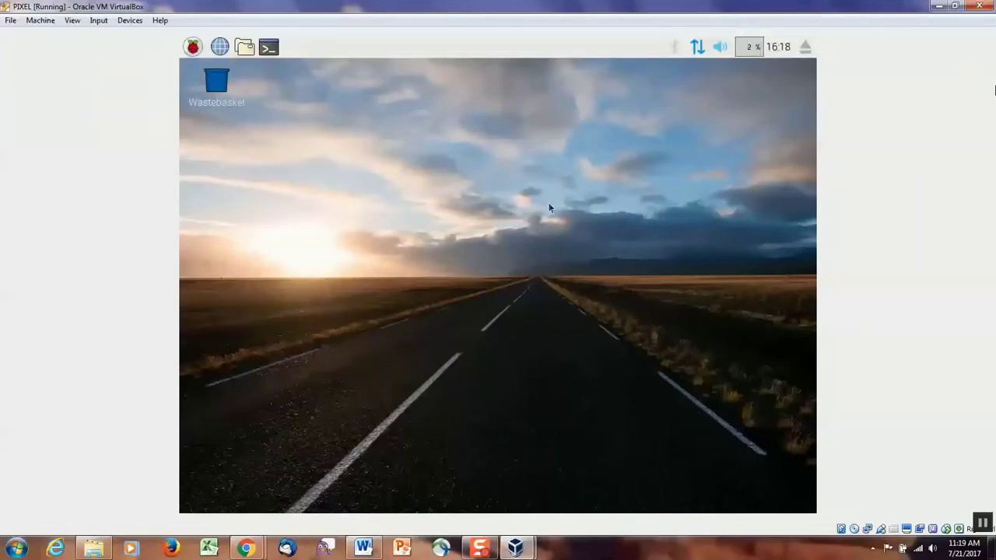
# Look through the Programming, Office and Games categories of PIXEL's applications menu to see which programs are available.
pyautogui.click(191, 48)
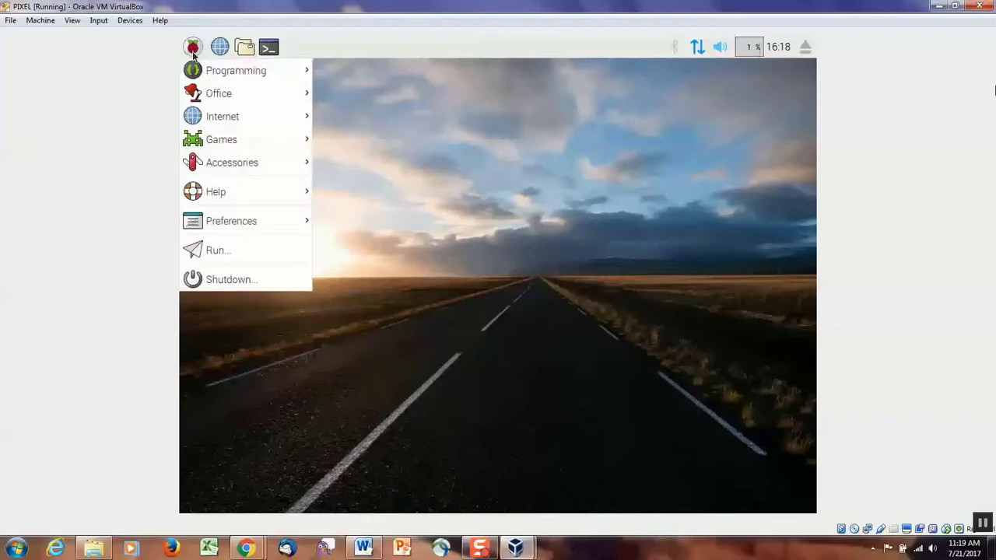
pyautogui.moveTo(200, 70)
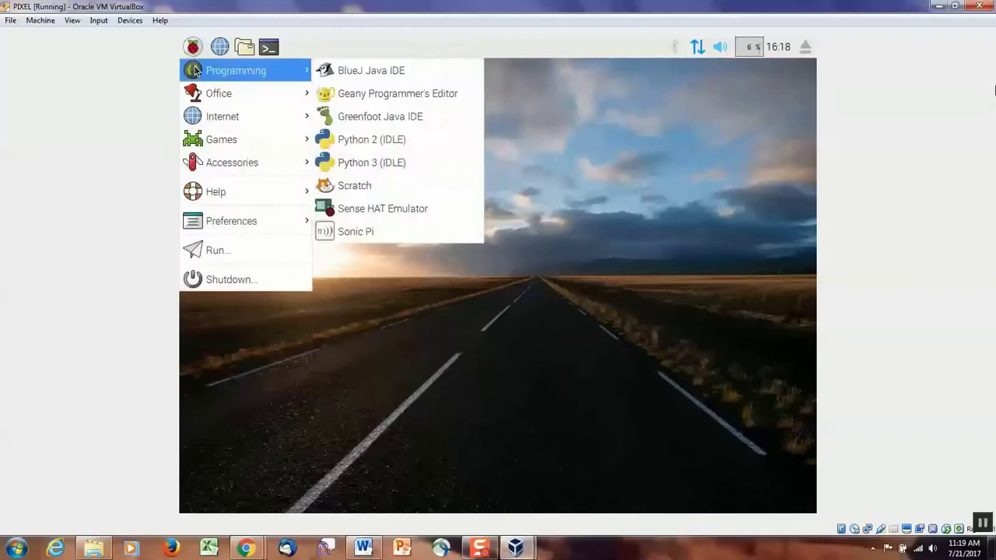
pyautogui.click(371, 117)
pyautogui.click(193, 47)
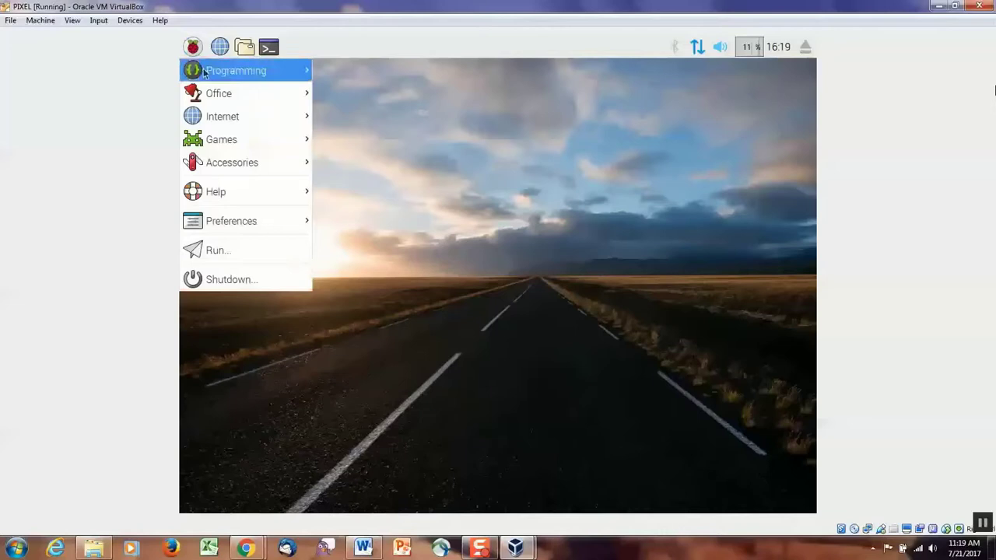
pyautogui.moveTo(214, 118)
pyautogui.moveTo(216, 97)
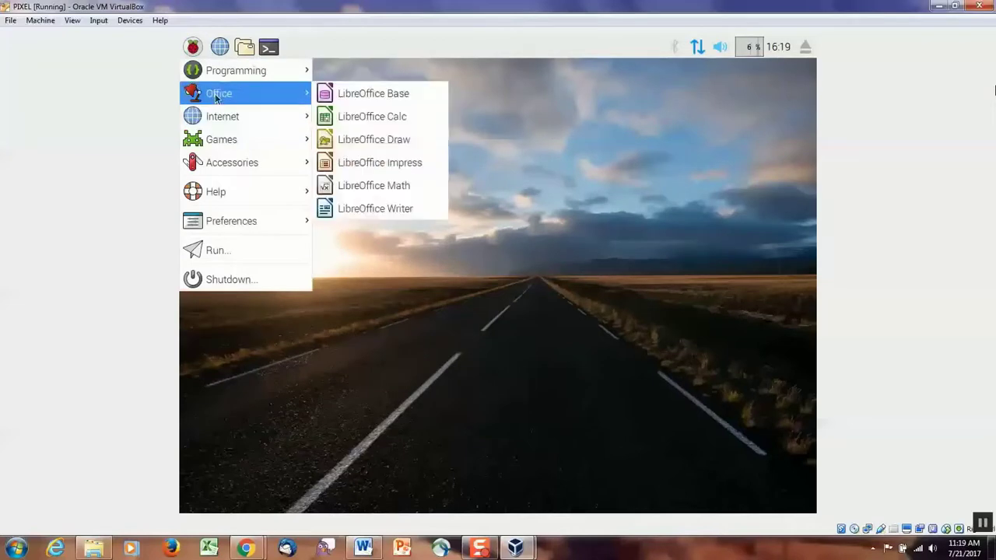
pyautogui.moveTo(225, 72)
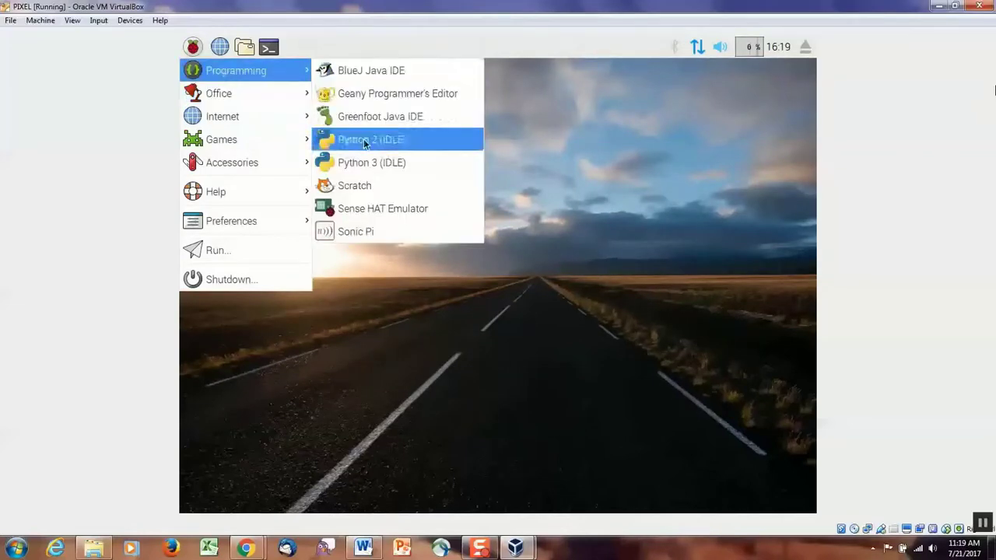
pyautogui.moveTo(236, 139)
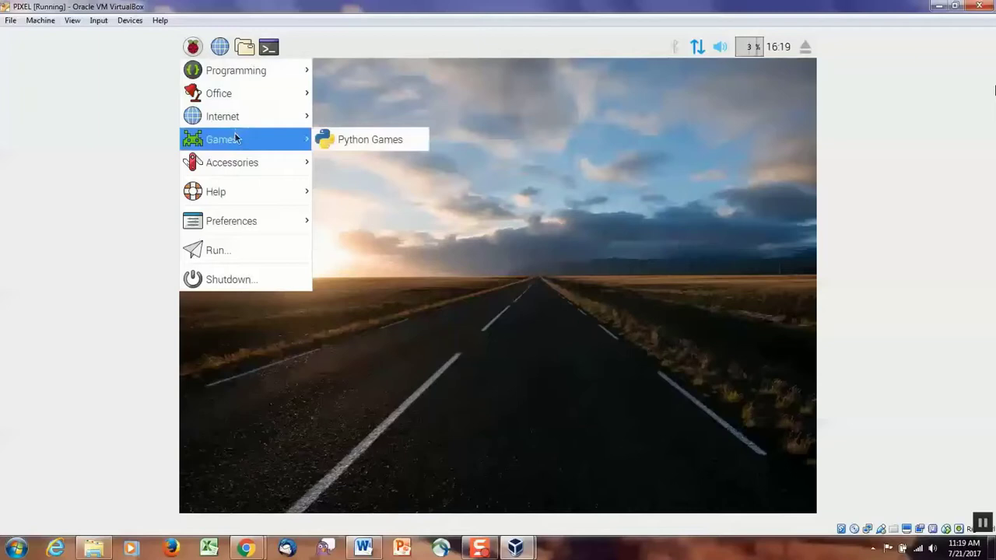
pyautogui.moveTo(238, 167)
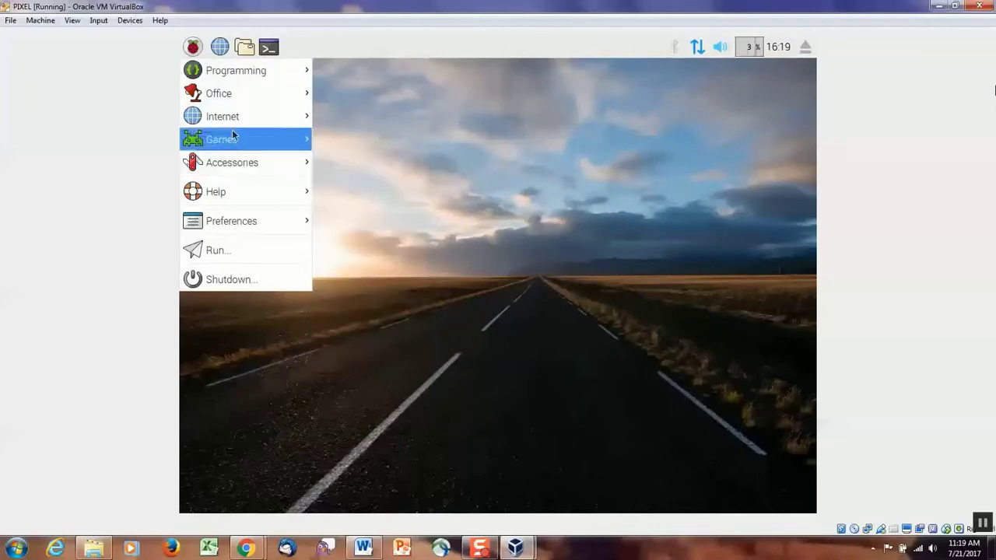
pyautogui.click(425, 118)
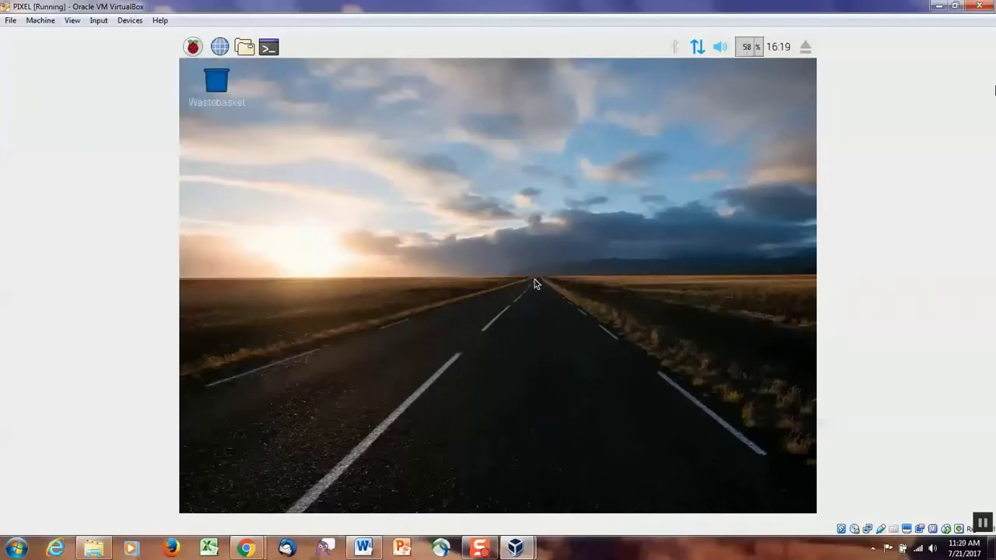
pyautogui.write('www.goo')
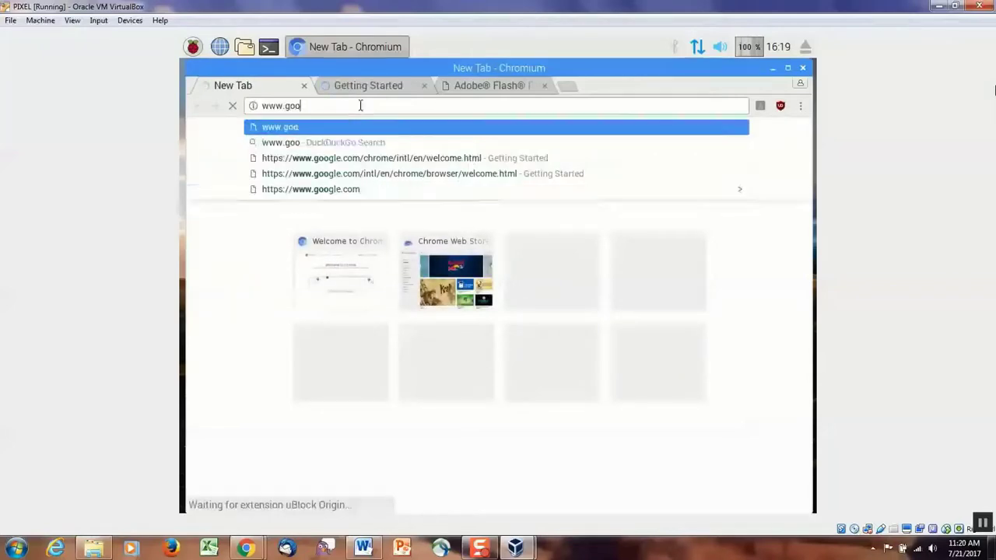
pyautogui.write('gle.com')
pyautogui.press('Return')
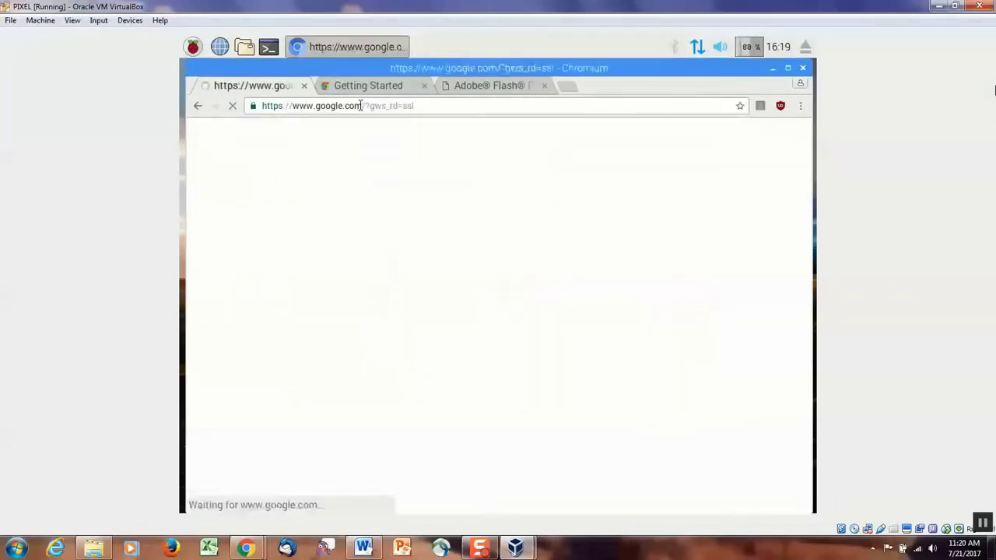
pyautogui.click(434, 105)
# Close all the Chromium tabs, including Getting Started and Adobe Flash Player, to return to the PIXEL desktop.
pyautogui.click(304, 85)
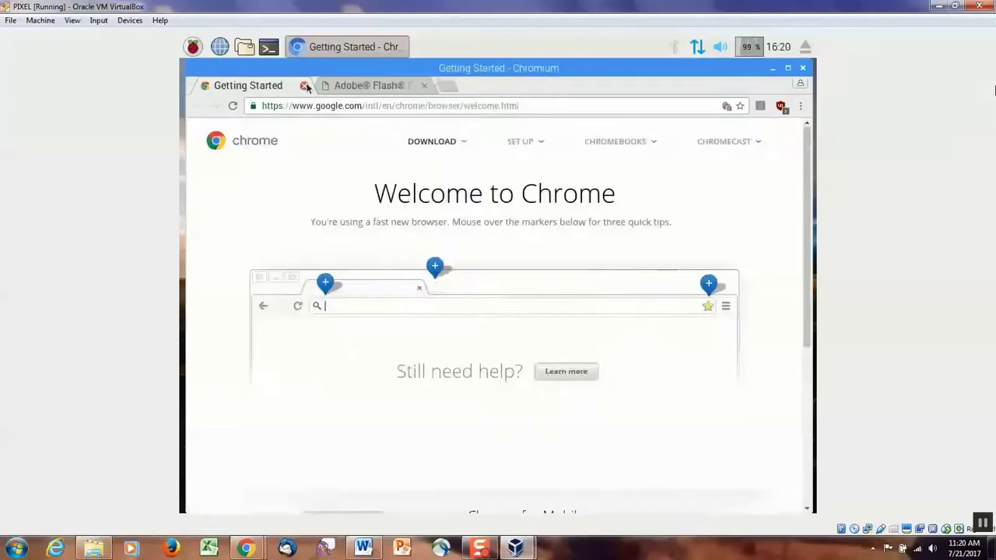
pyautogui.click(304, 85)
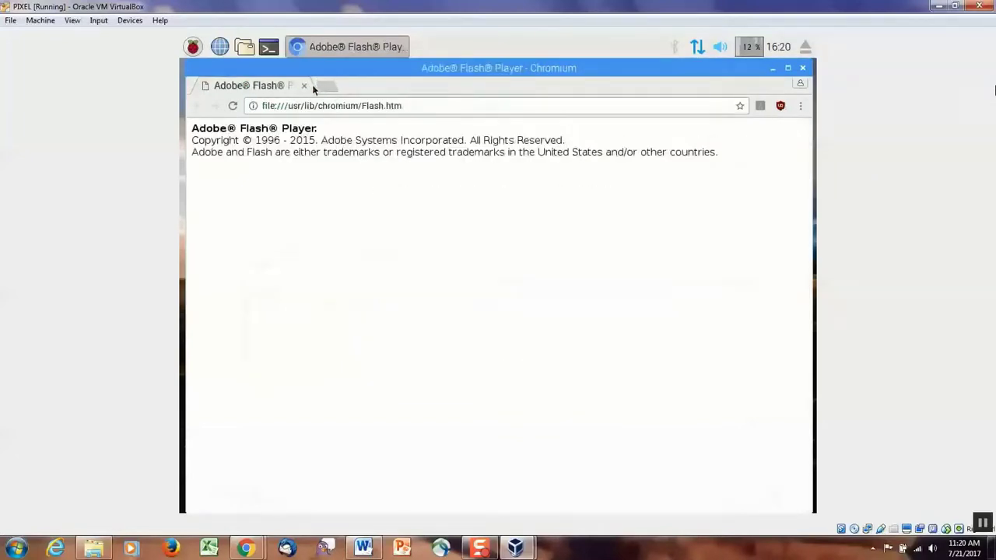
pyautogui.click(304, 86)
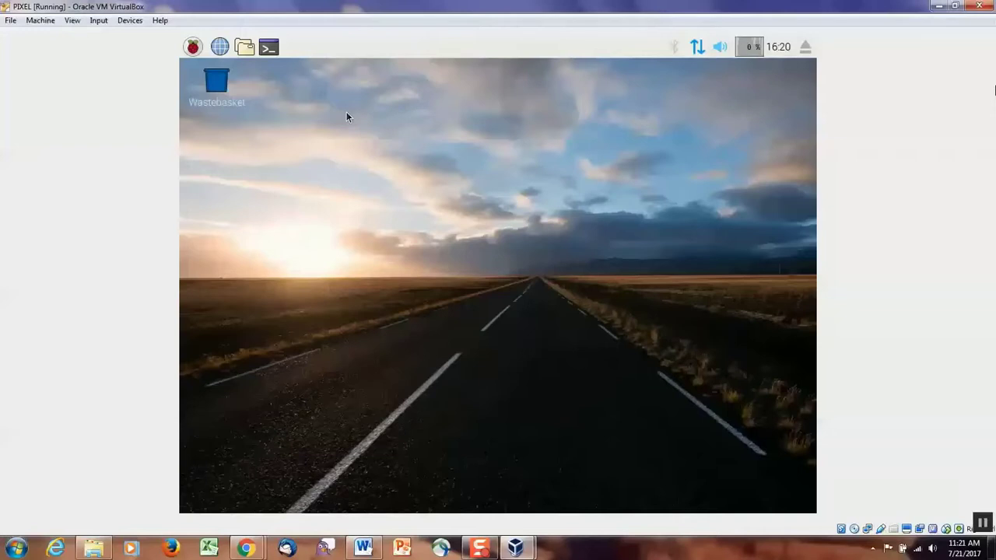
# Restore the maximized PIXEL machine window to its smaller size and move it over the VirtualBox Manager.
pyautogui.click(956, 7)
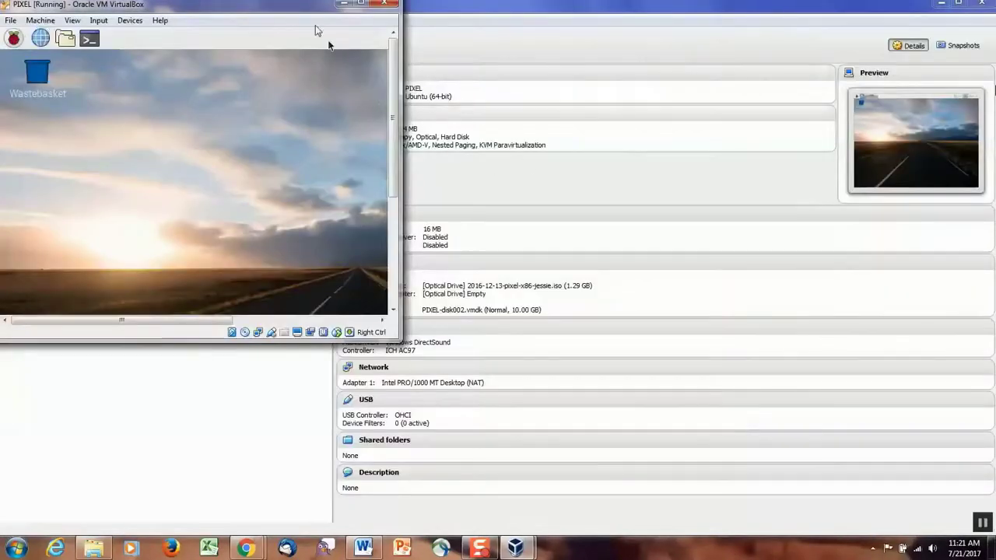
pyautogui.moveTo(251, 11); pyautogui.dragTo(322, 45)
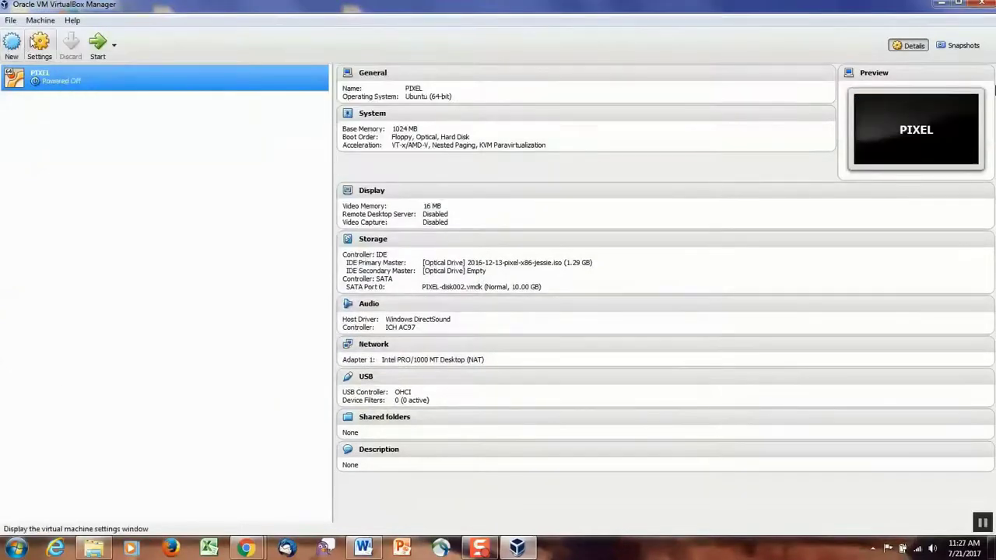
# Import the Ubuntu.ova appliance from Documents > Youtube > VM Project > Virtual Images with its suggested settings.
pyautogui.click(10, 20)
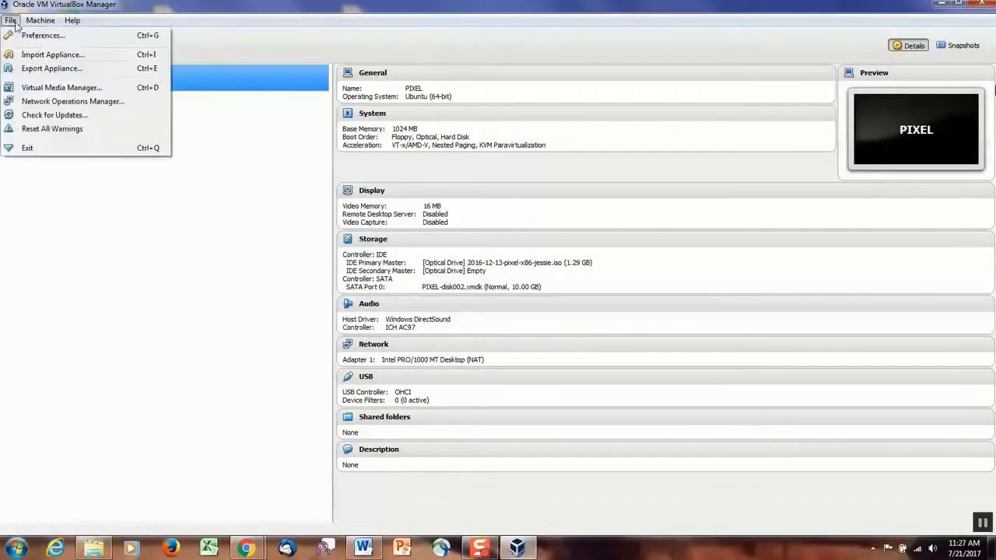
pyautogui.click(47, 52)
pyautogui.click(639, 234)
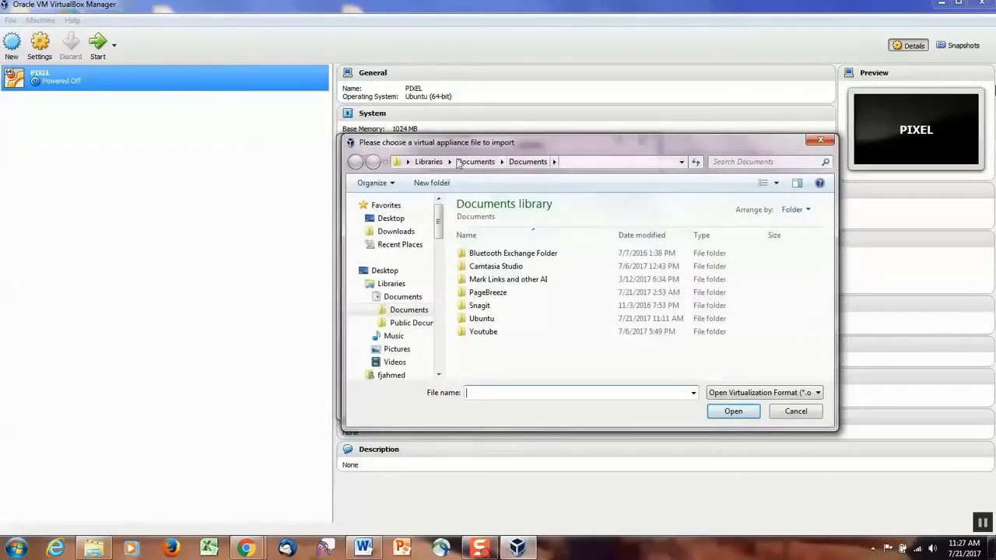
pyautogui.doubleClick(499, 332)
pyautogui.doubleClick(502, 256)
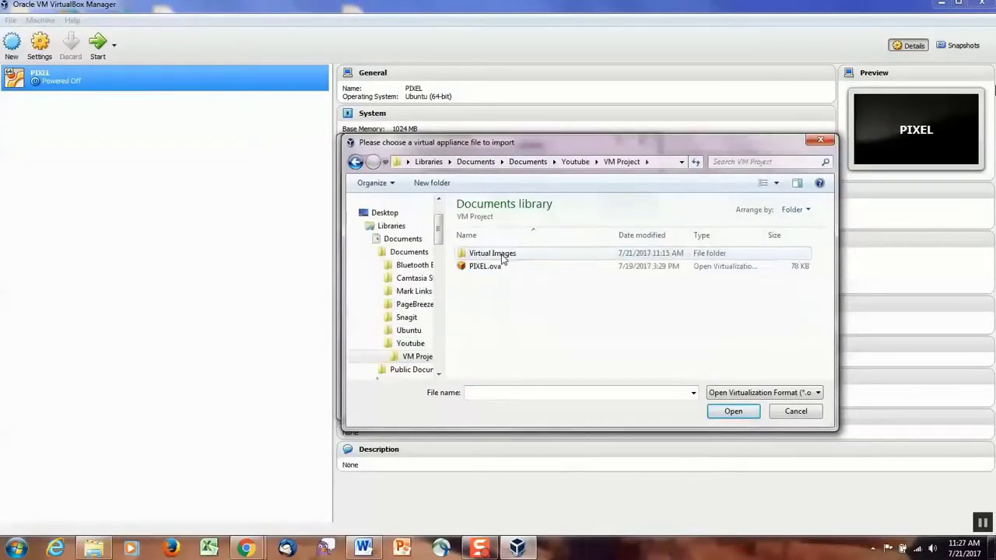
pyautogui.click(506, 256)
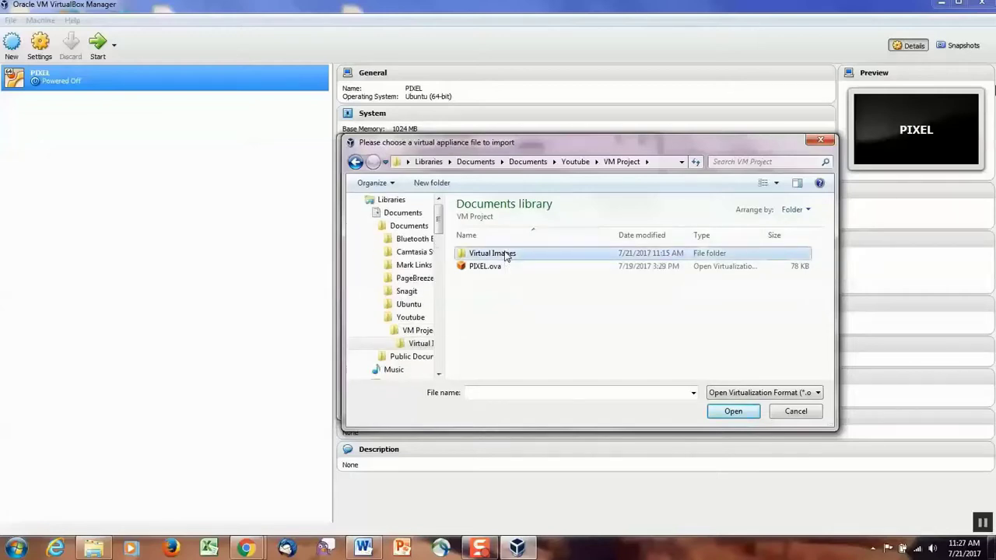
pyautogui.doubleClick(507, 257)
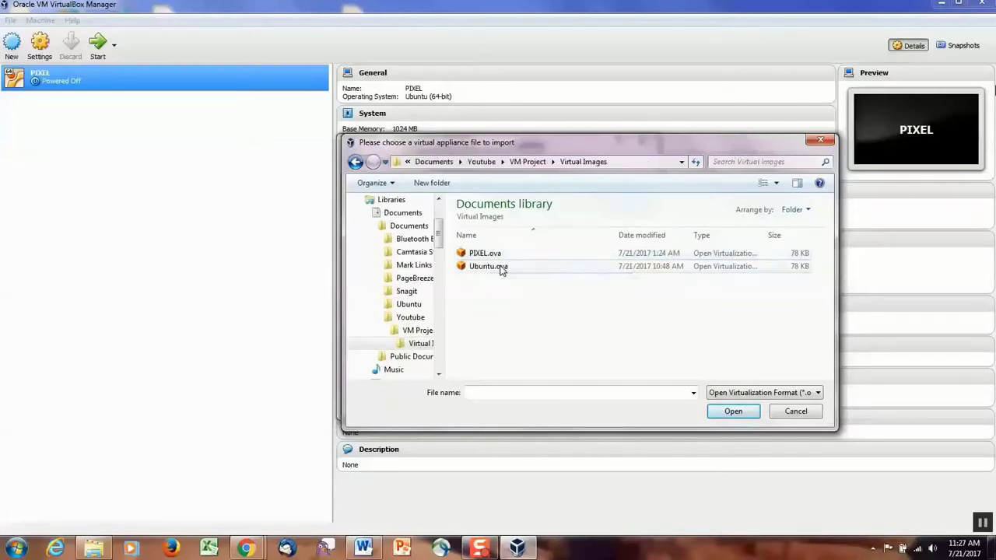
pyautogui.doubleClick(502, 269)
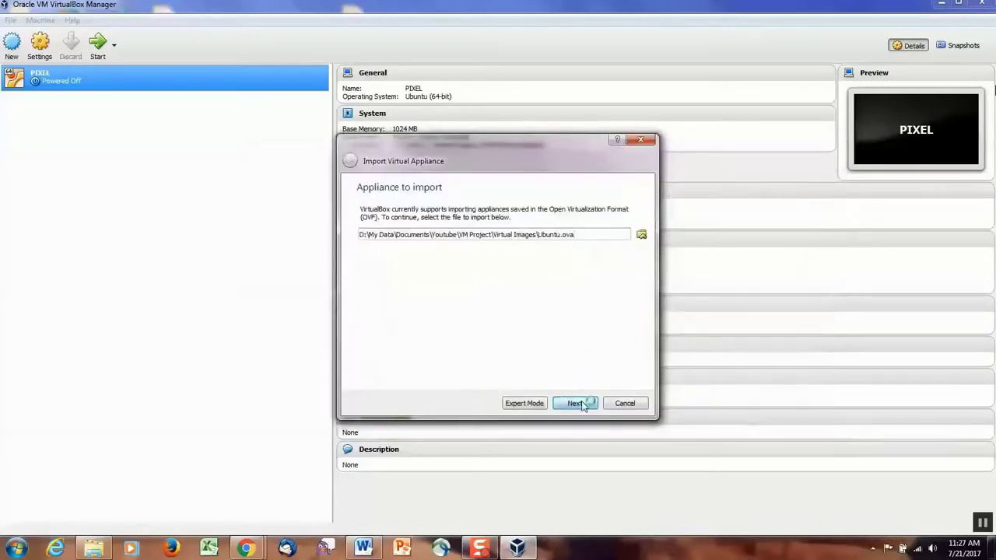
pyautogui.click(583, 405)
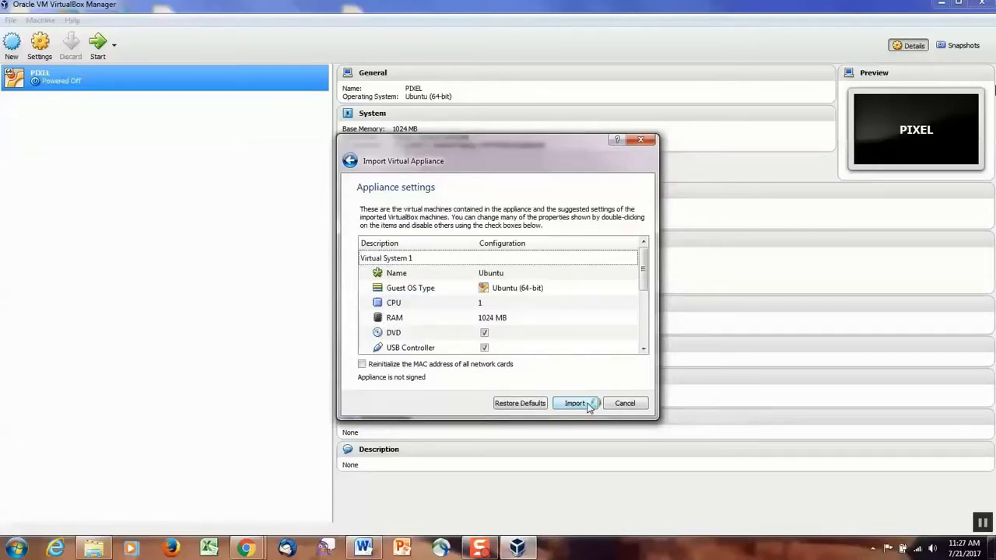
pyautogui.click(576, 403)
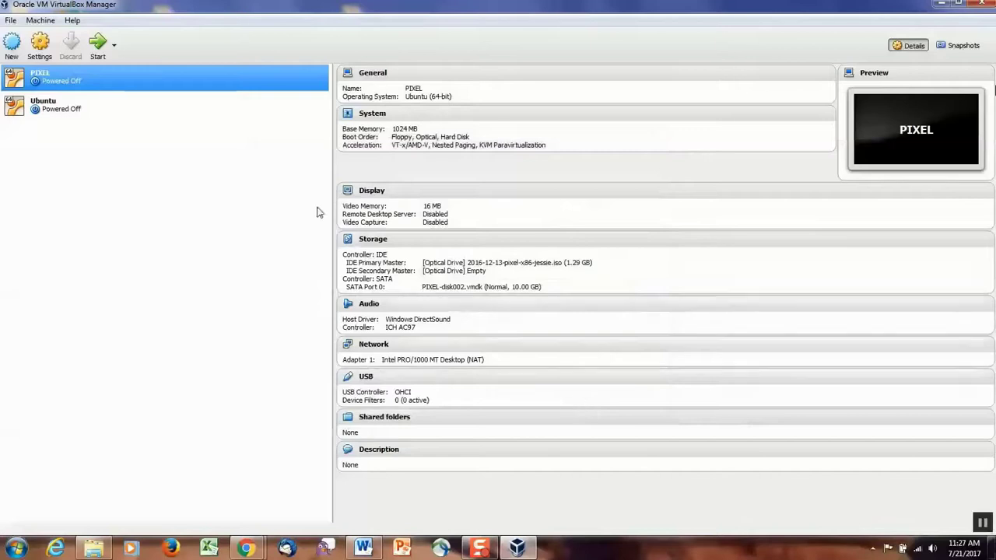
# Load ubuntu-17.04-desktop-amd64.iso into the Ubuntu machine's IDE Primary Master optical drive as a Live CD/DVD and save the settings.
pyautogui.click(68, 109)
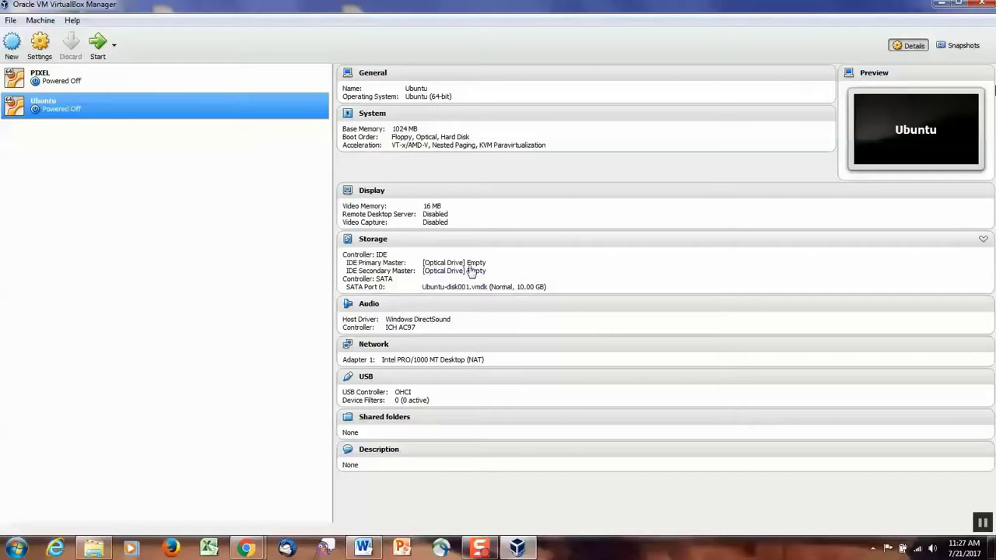
pyautogui.click(39, 42)
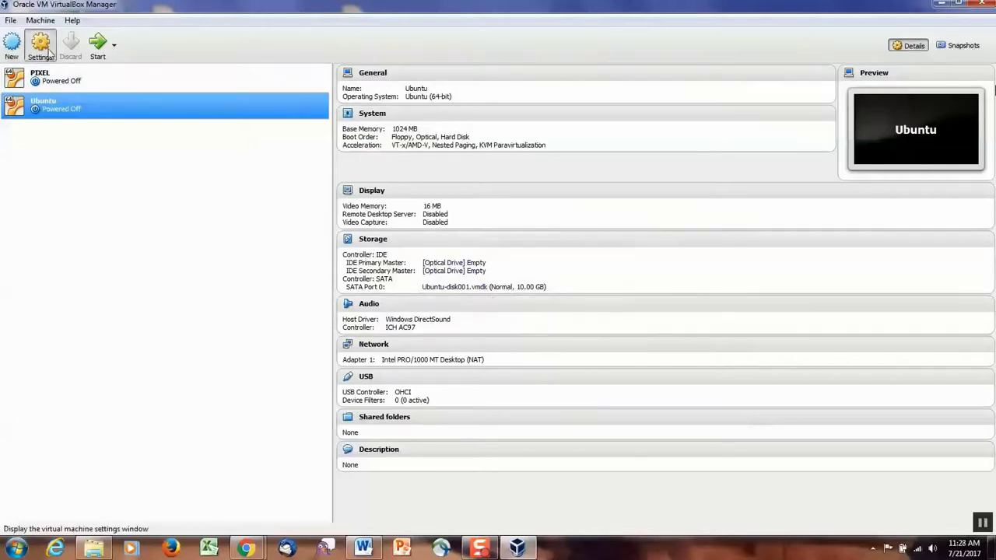
pyautogui.click(354, 212)
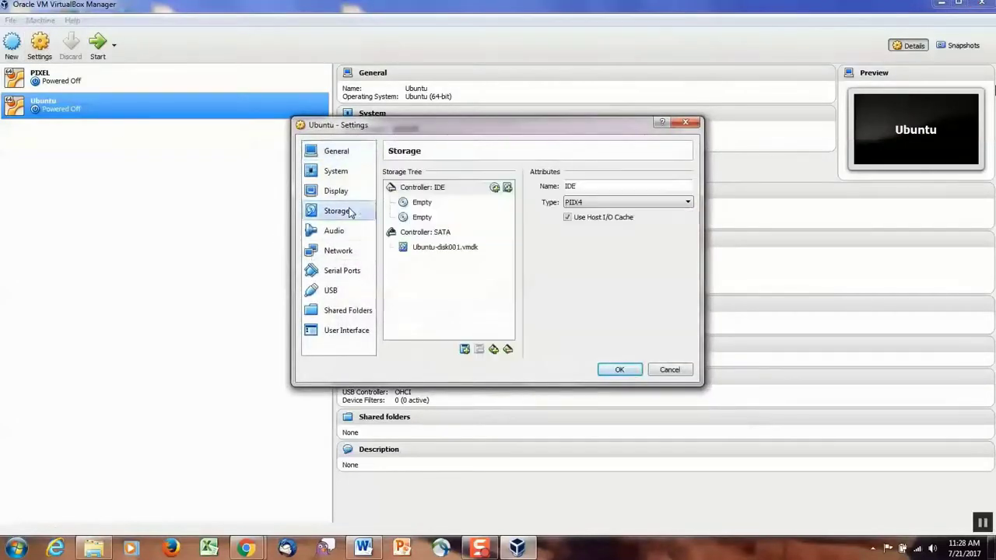
pyautogui.click(433, 203)
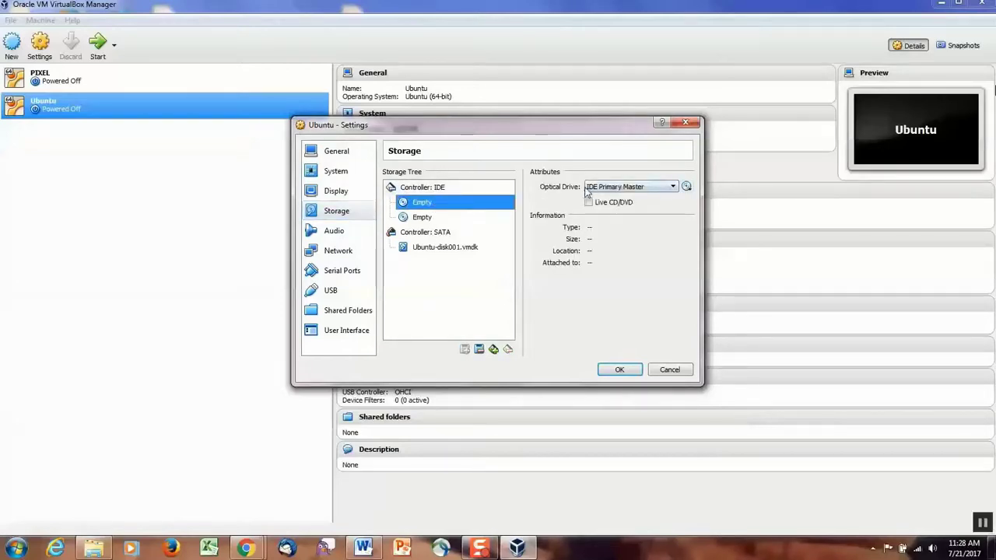
pyautogui.click(687, 189)
pyautogui.click(753, 205)
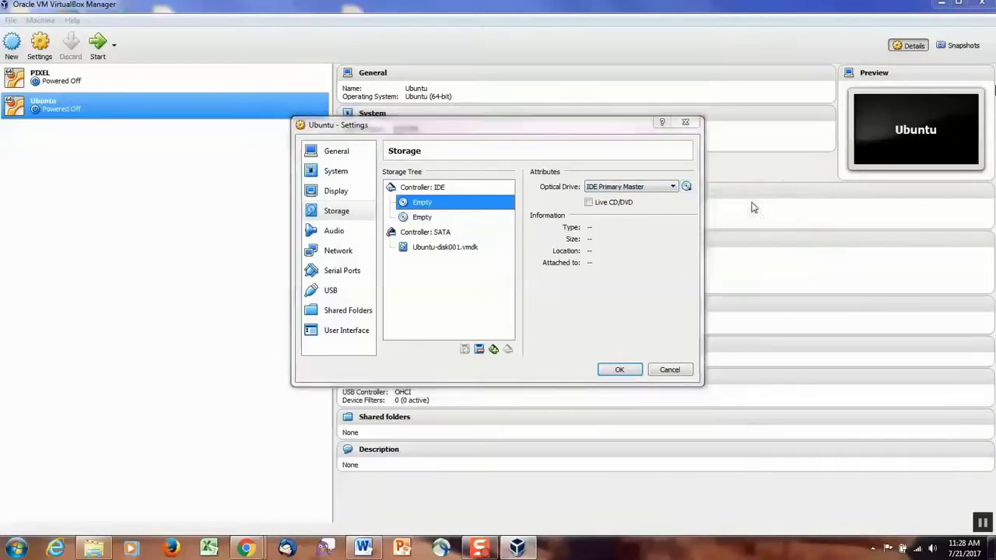
pyautogui.click(470, 269)
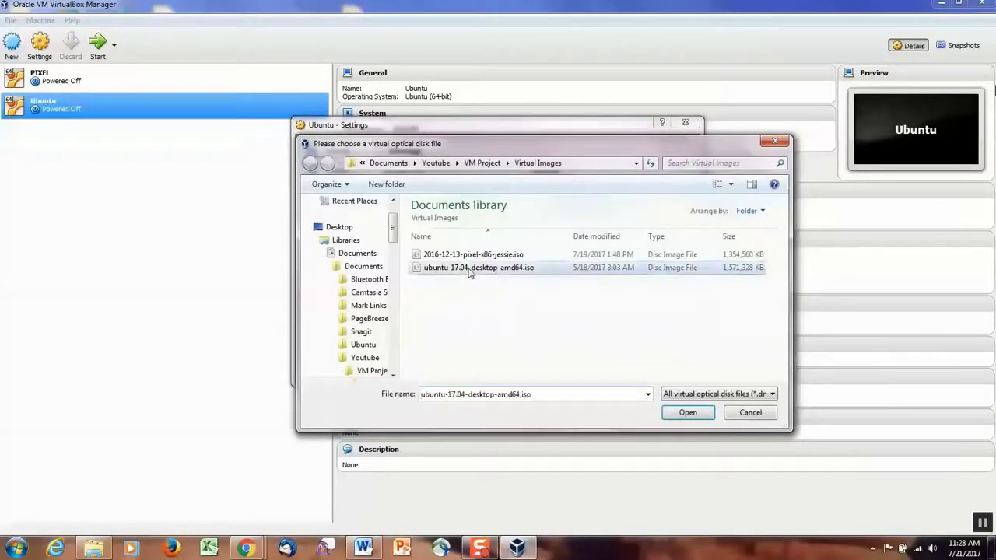
pyautogui.doubleClick(472, 268)
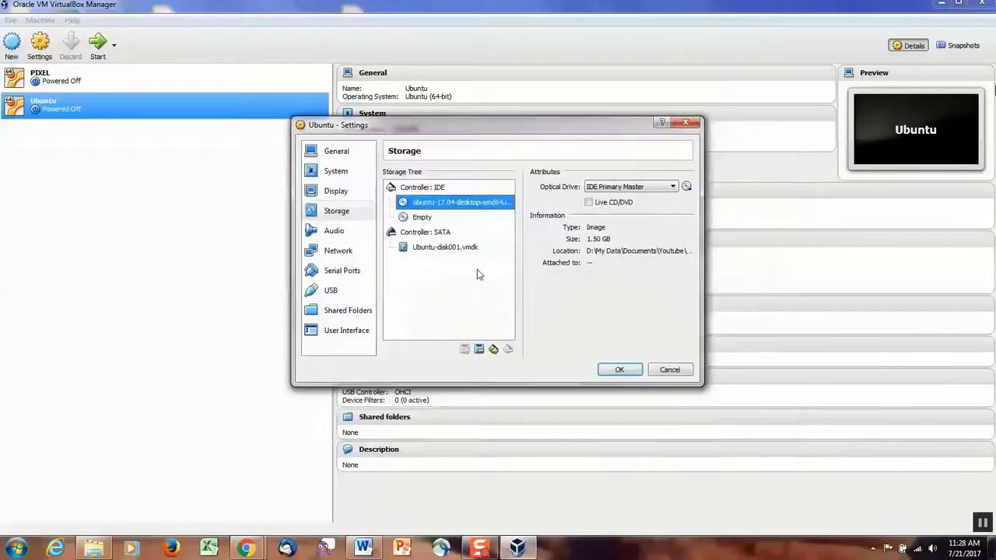
pyautogui.click(589, 203)
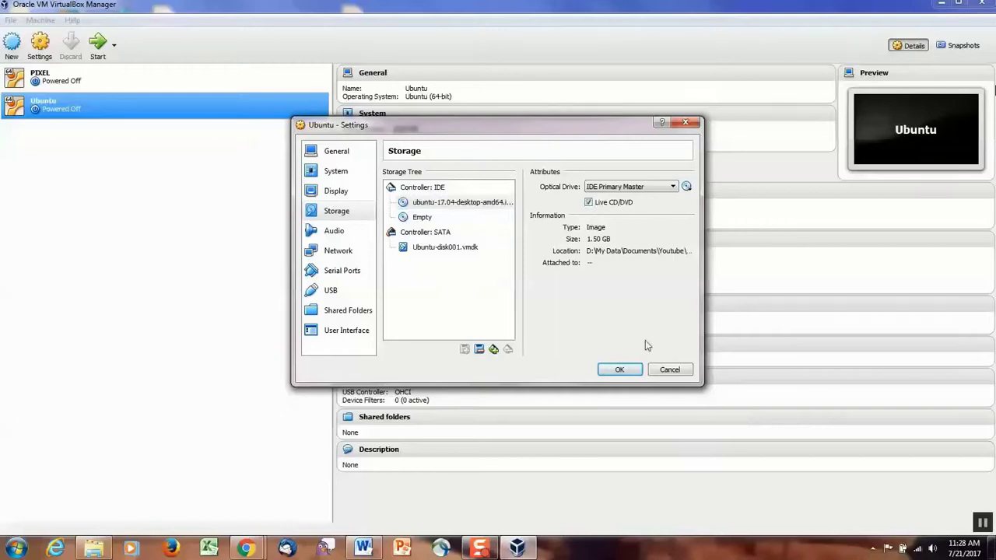
pyautogui.click(620, 370)
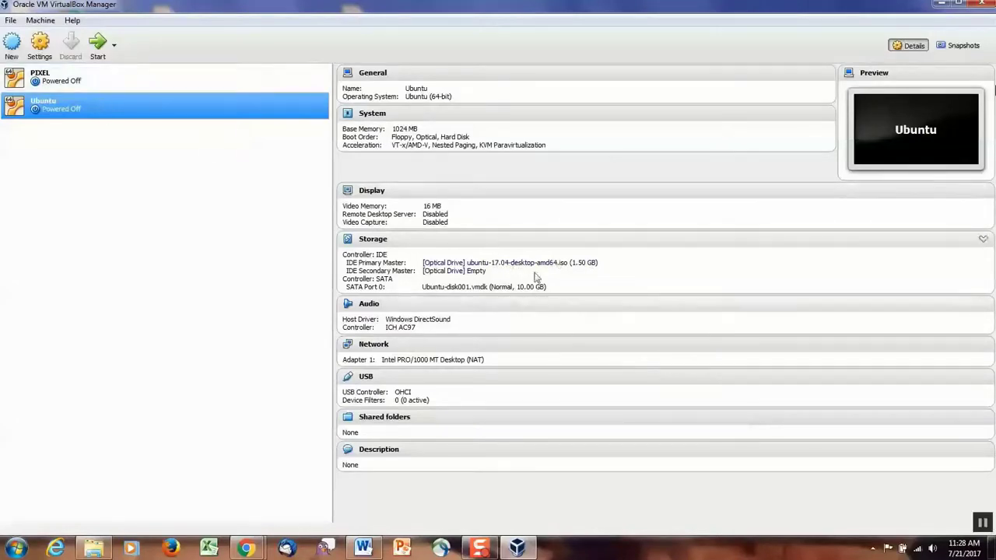
# Start the Ubuntu virtual machine with the Try Ubuntu option and dismiss the keyboard capture and mouse integration notices.
pyautogui.click(97, 47)
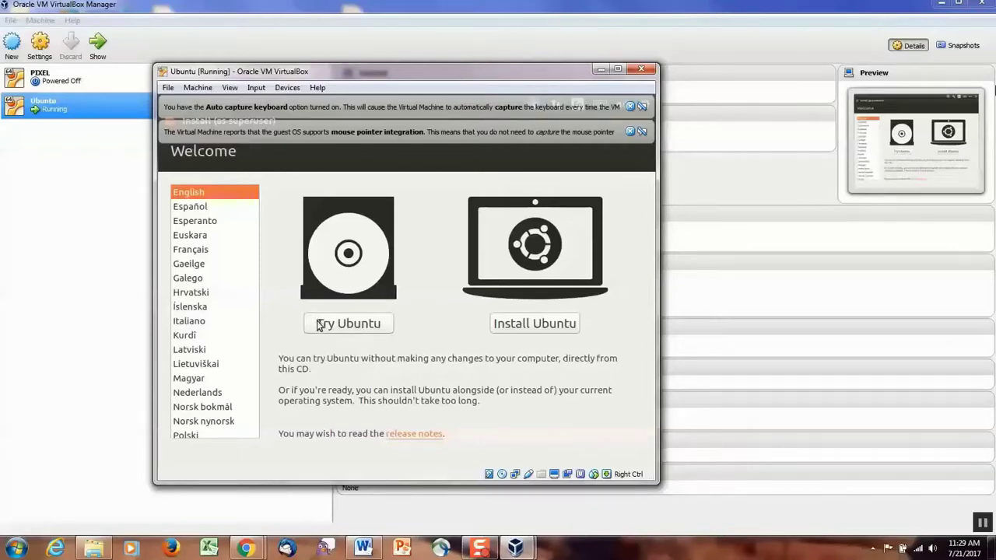
pyautogui.click(349, 324)
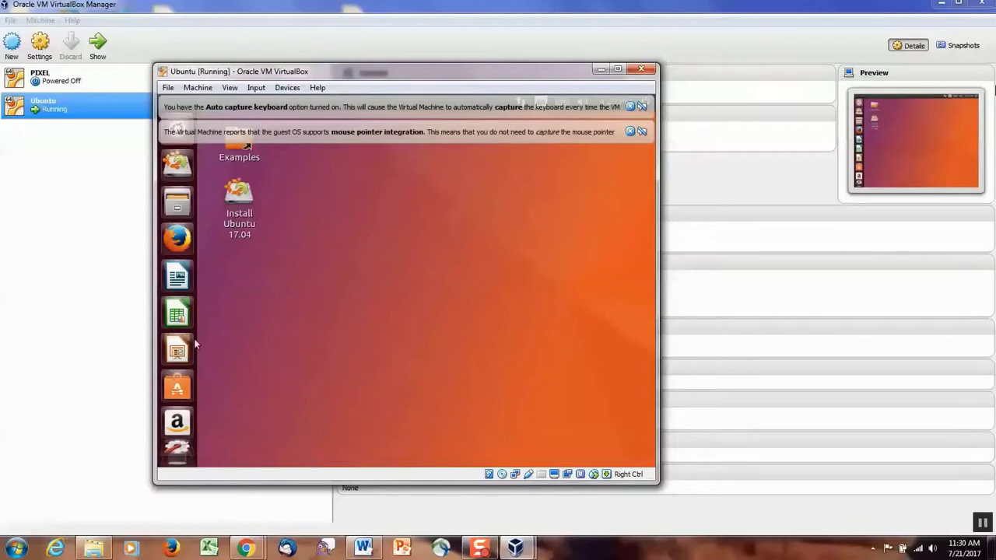
pyautogui.click(642, 131)
pyautogui.click(632, 107)
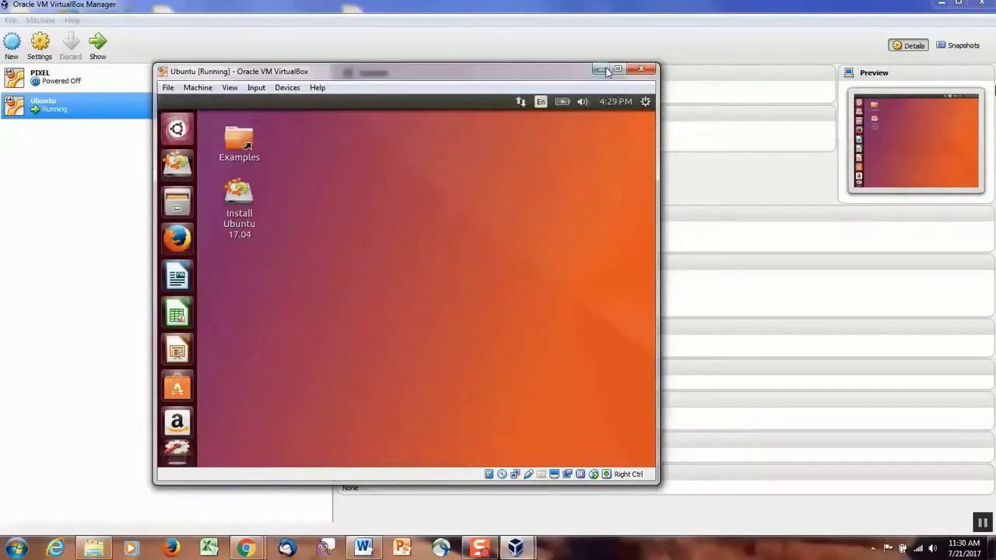
# Maximize the Ubuntu machine window and bring the running PIXEL and Ubuntu machine windows in front of the VirtualBox Manager.
pyautogui.click(618, 69)
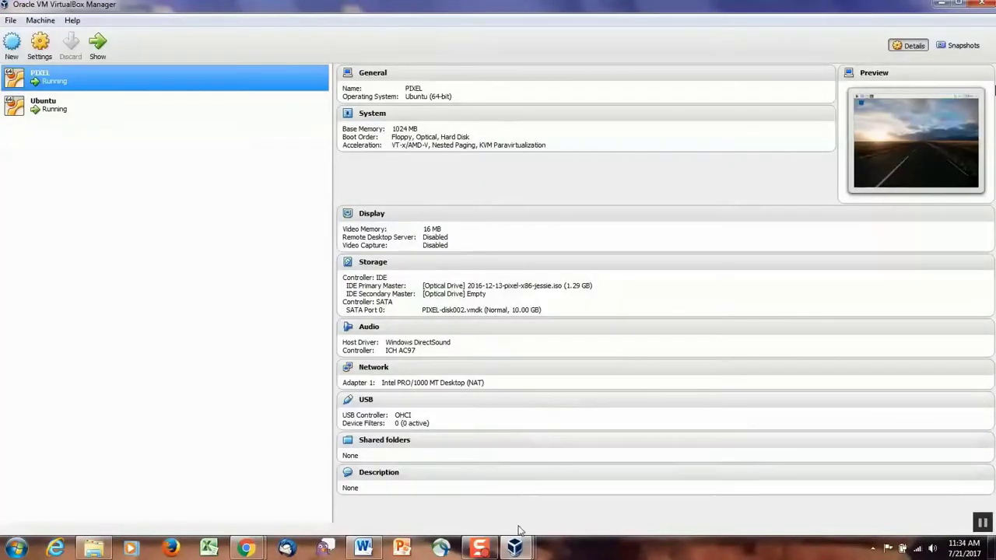
pyautogui.moveTo(520, 550)
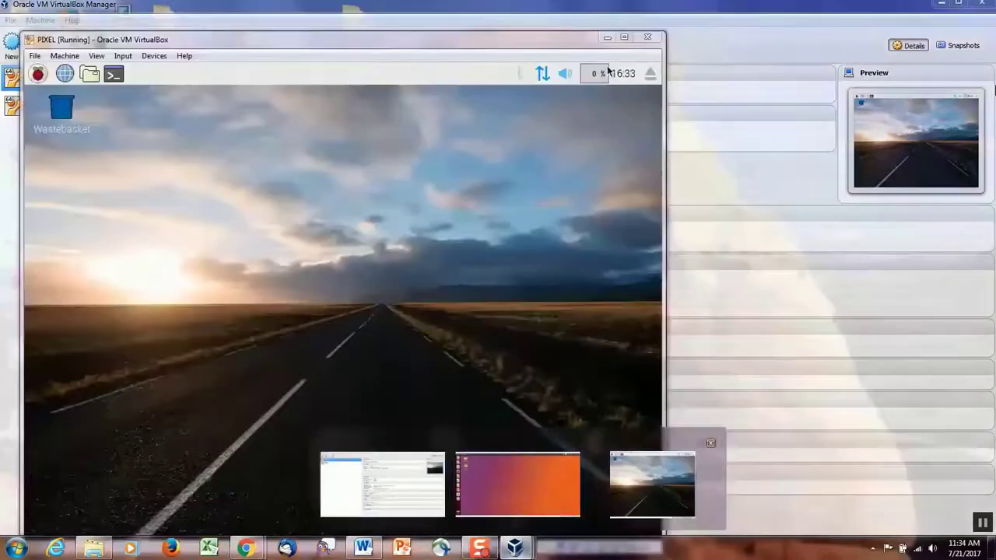
pyautogui.click(654, 487)
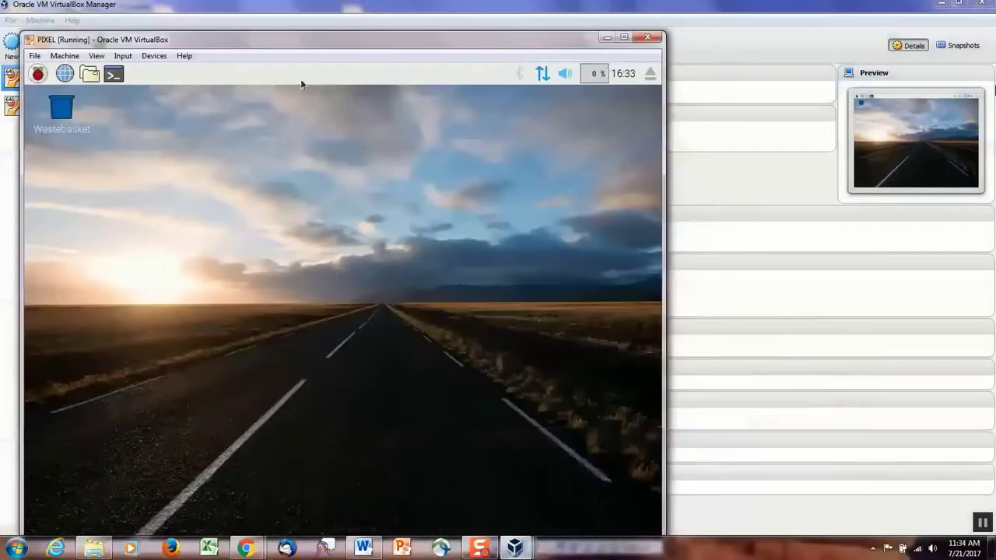
pyautogui.moveTo(517, 550)
pyautogui.click(552, 495)
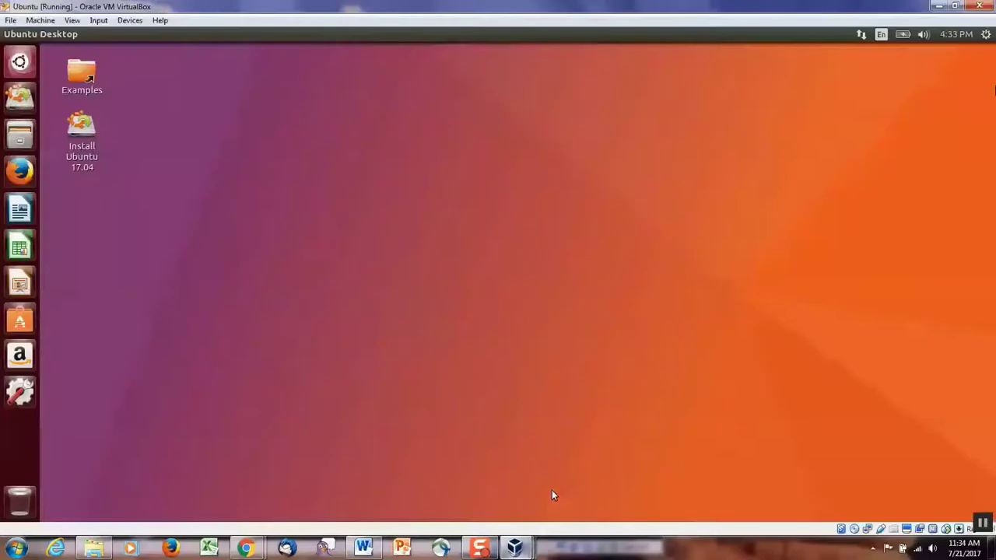
# Restore the Ubuntu machine window to its smaller size and arrange the PIXEL and Ubuntu windows side by side without overlap on the host desktop.
pyautogui.click(954, 6)
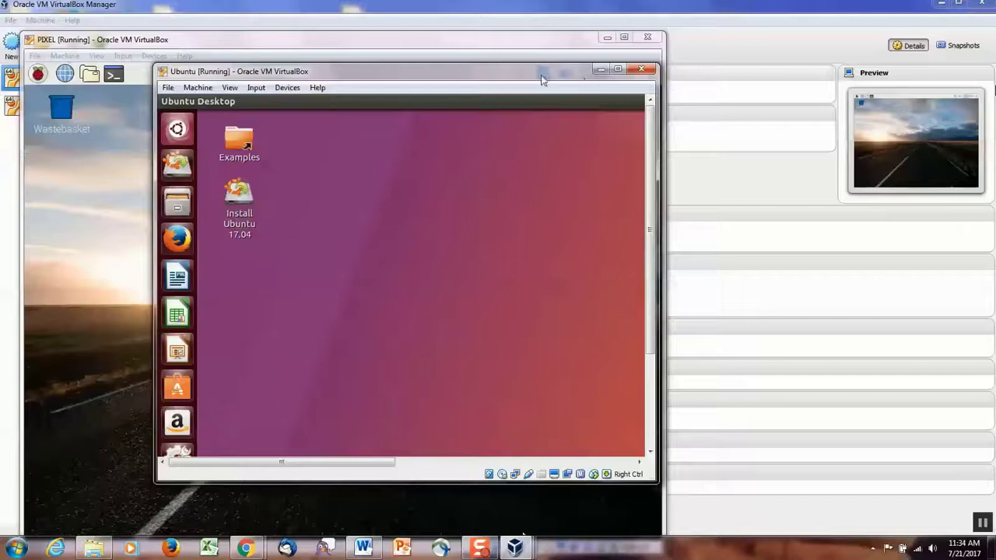
pyautogui.moveTo(542, 73); pyautogui.dragTo(778, 73)
pyautogui.click(386, 41)
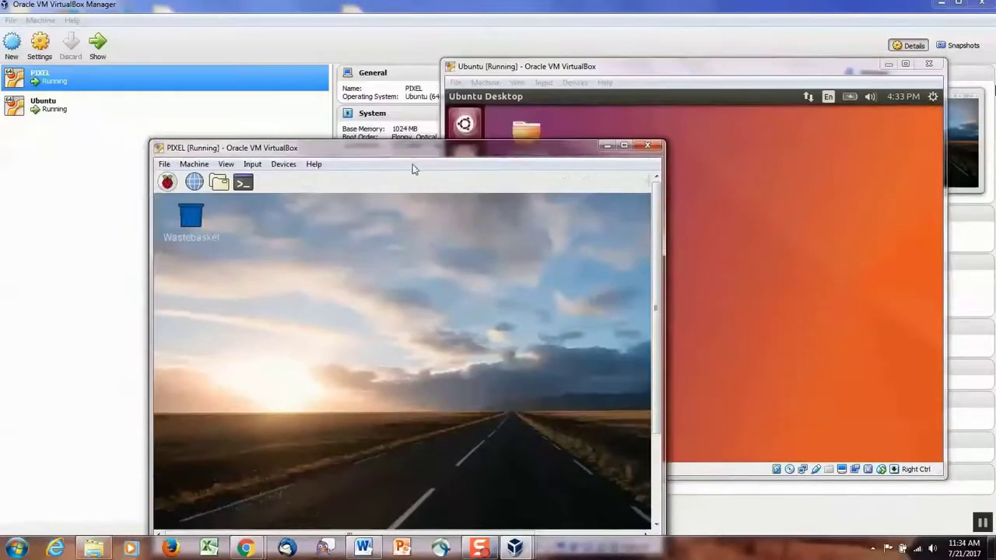
pyautogui.moveTo(412, 149); pyautogui.dragTo(285, 78)
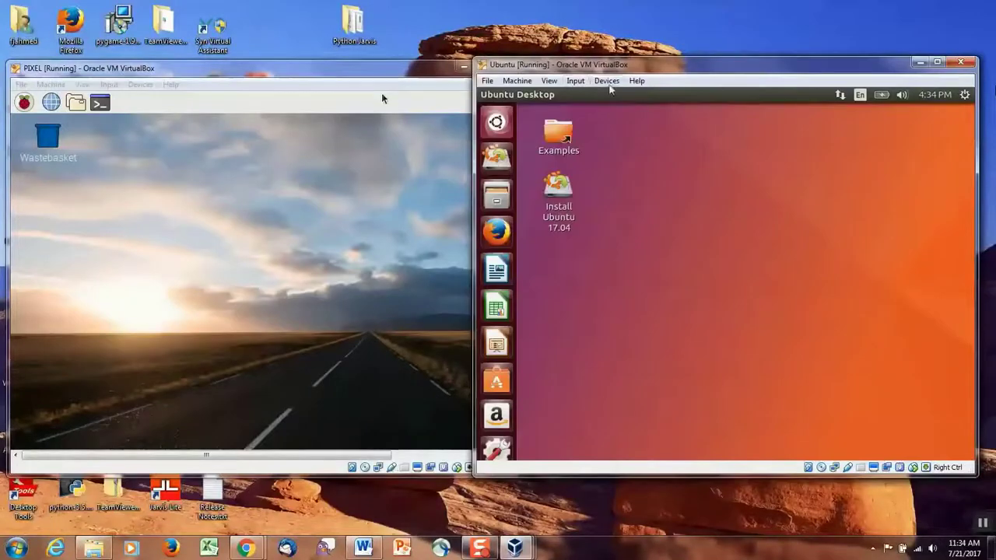
pyautogui.moveTo(608, 70); pyautogui.dragTo(654, 98)
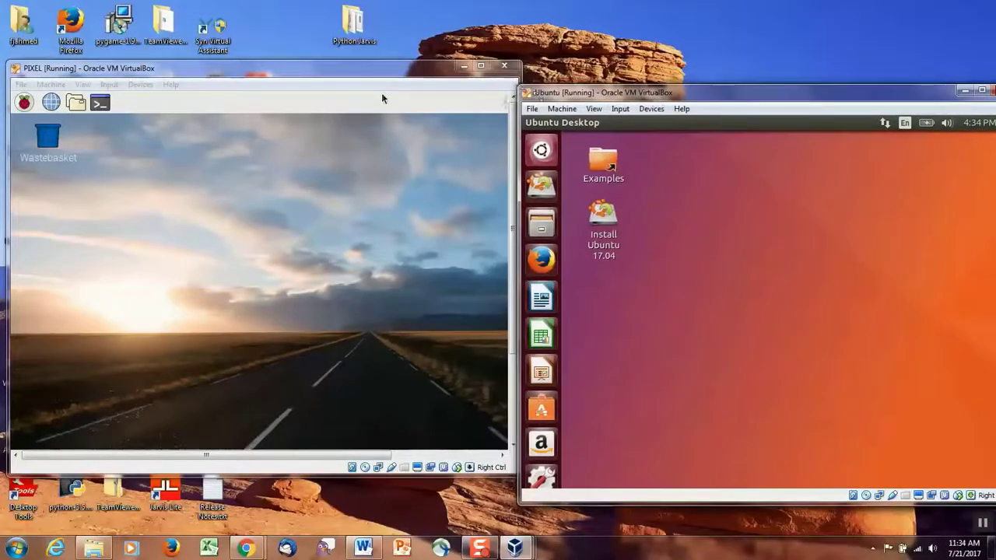
pyautogui.moveTo(517, 91); pyautogui.dragTo(555, 104)
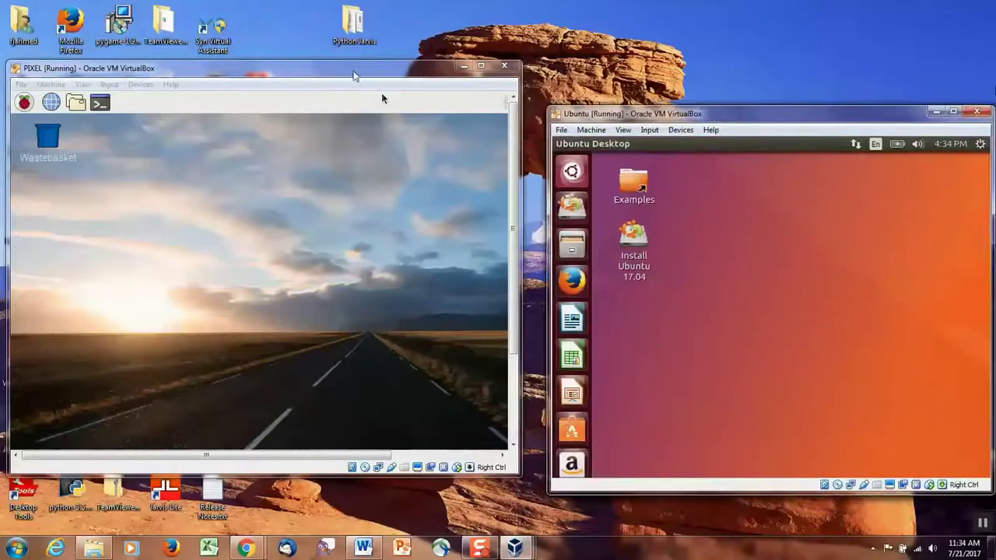